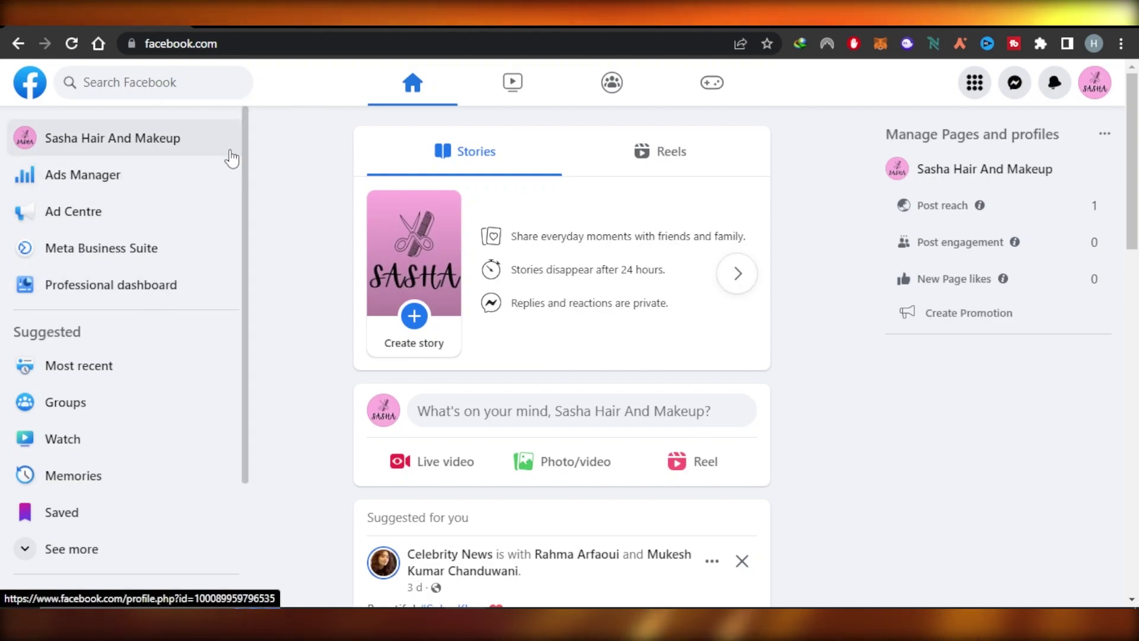
Step: Open the Sasha Hair And Makeup Page and review its cover, 0 likes, 0 followers and Manage Page tools
scroll(236, 263, down, 2)
scroll(236, 263, down, 1)
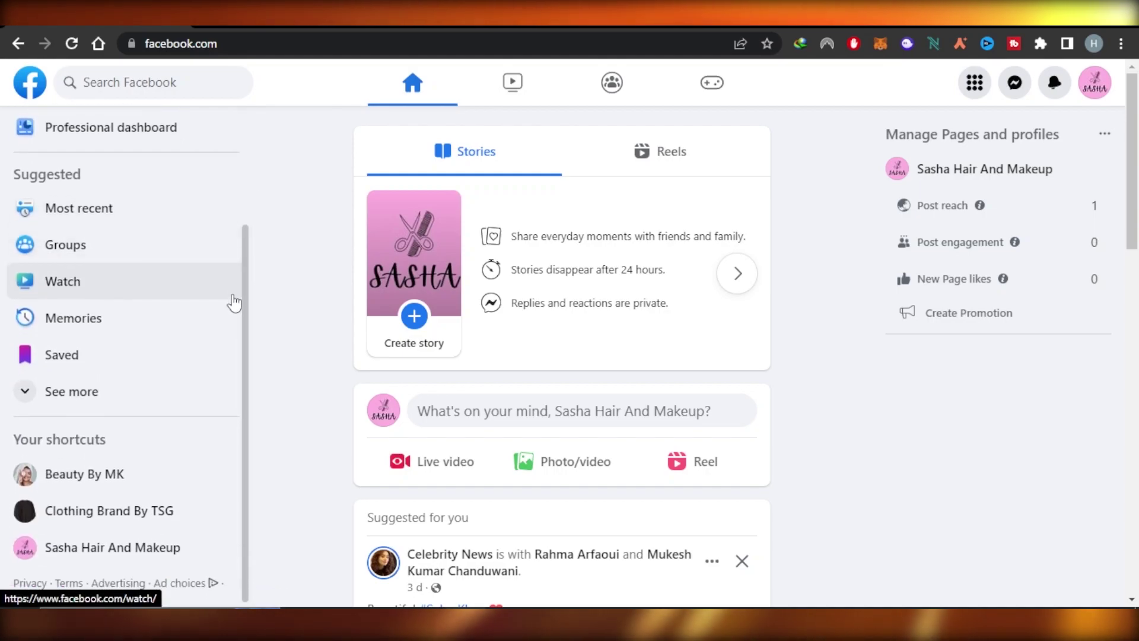
scroll(244, 337, up, 3)
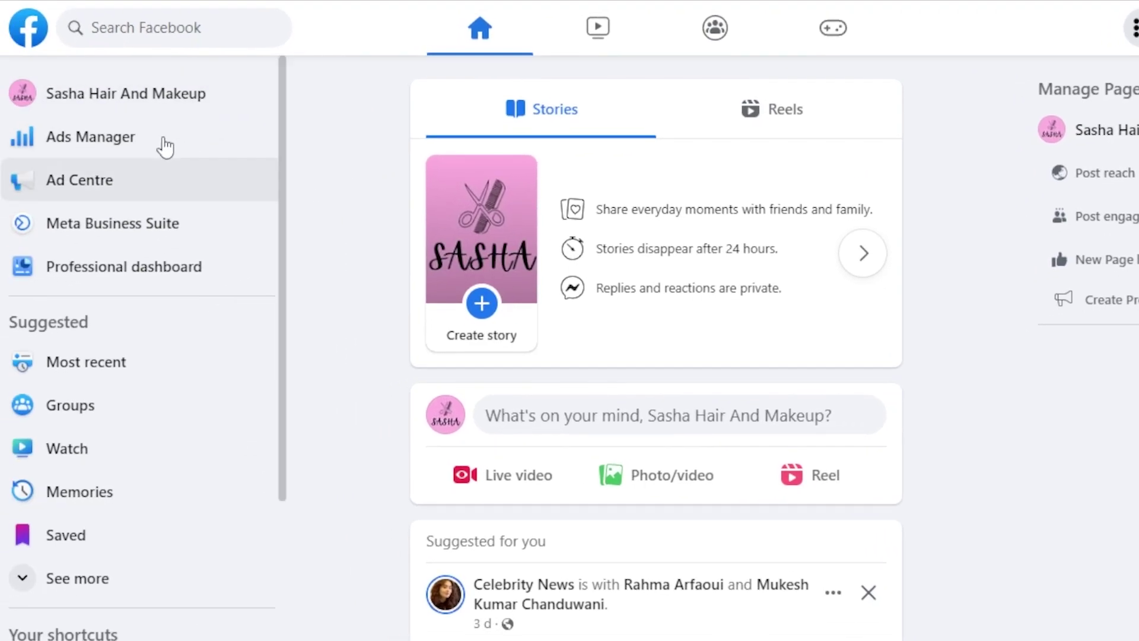
click(137, 105)
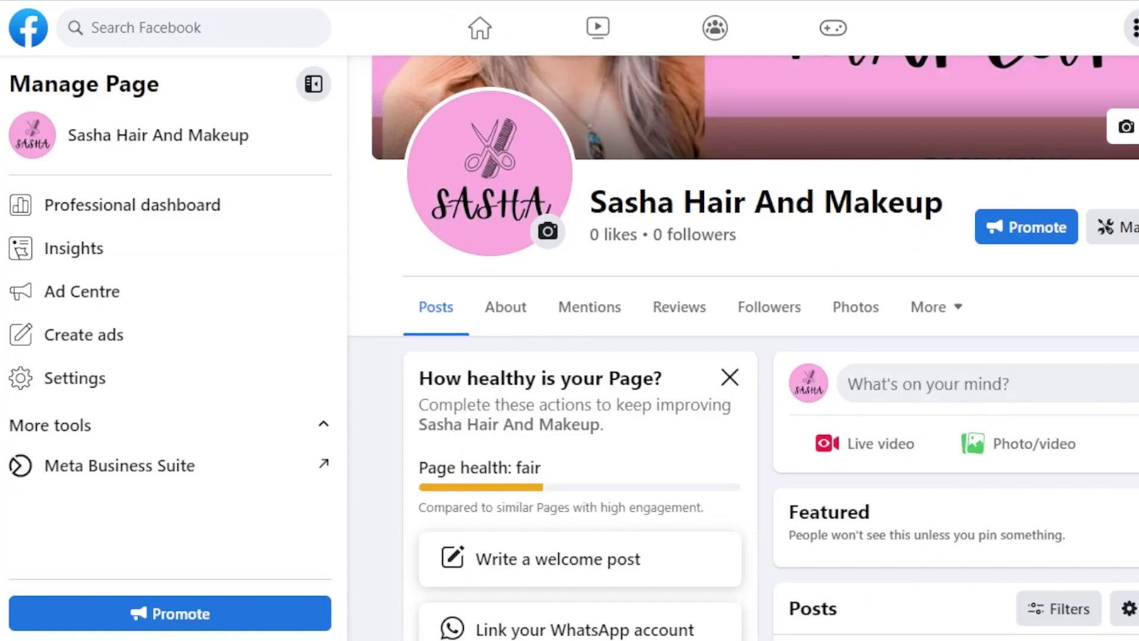
scroll(741, 356, up, 4)
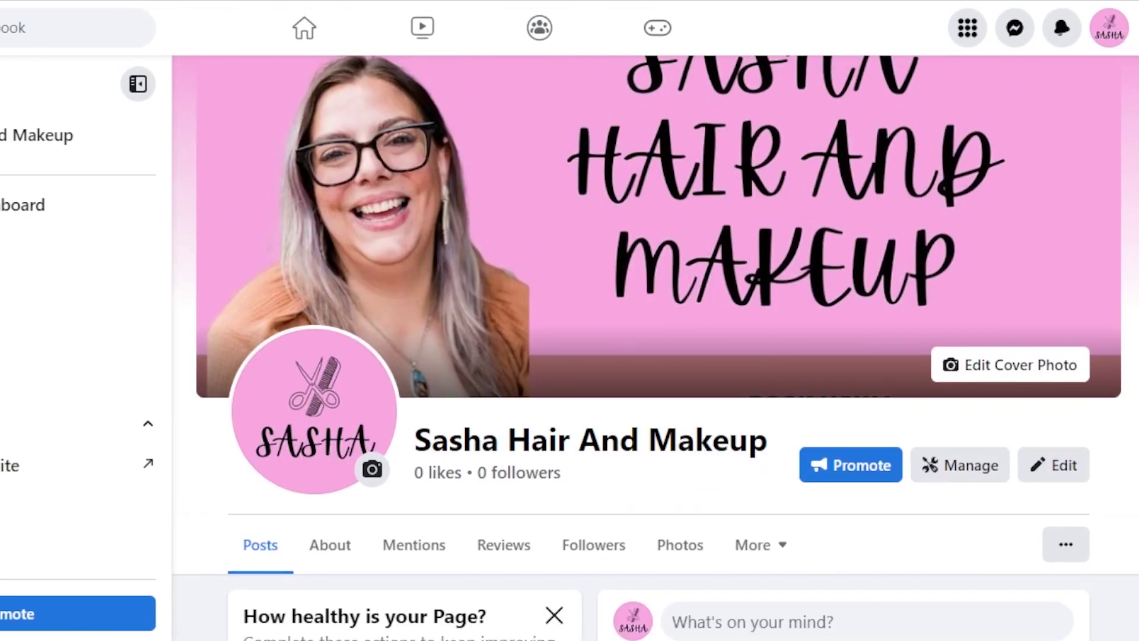
scroll(655, 348, down, 7)
scroll(656, 348, up, 7)
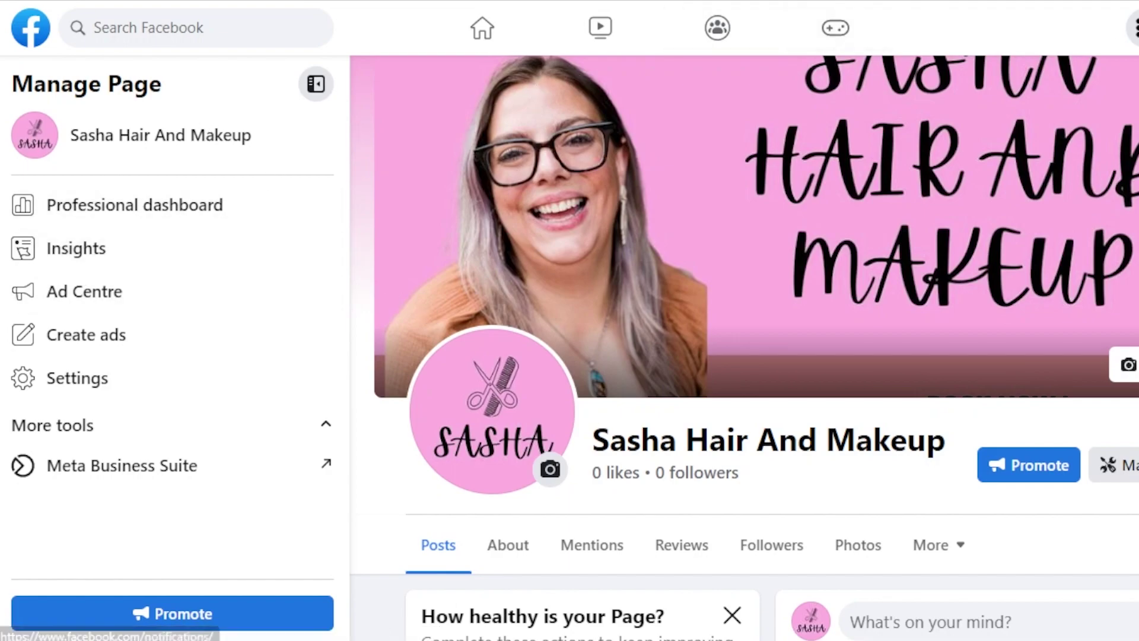
scroll(745, 348, down, 6)
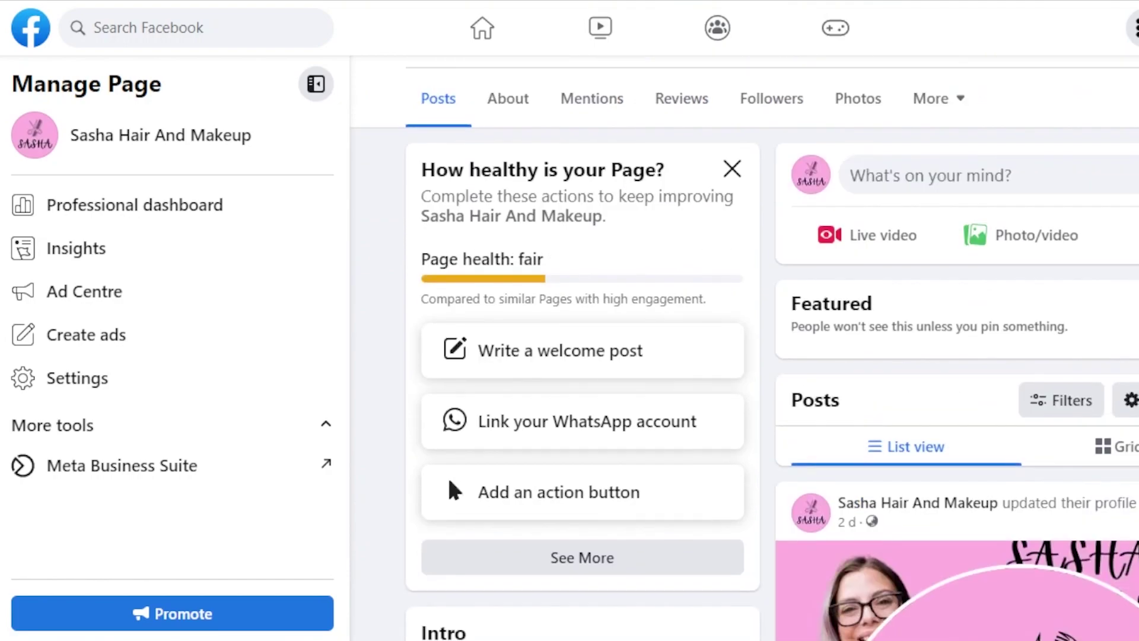
scroll(745, 348, up, 6)
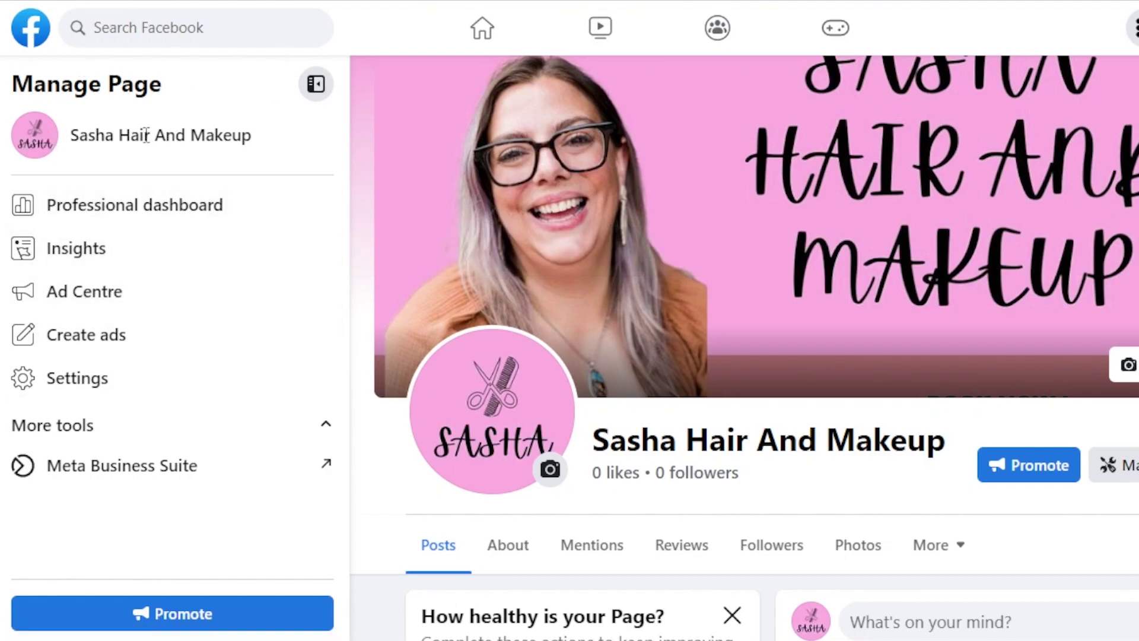
Step: Open Meta Business Suite for the Page, browse the All tools list, then close it
click(177, 478)
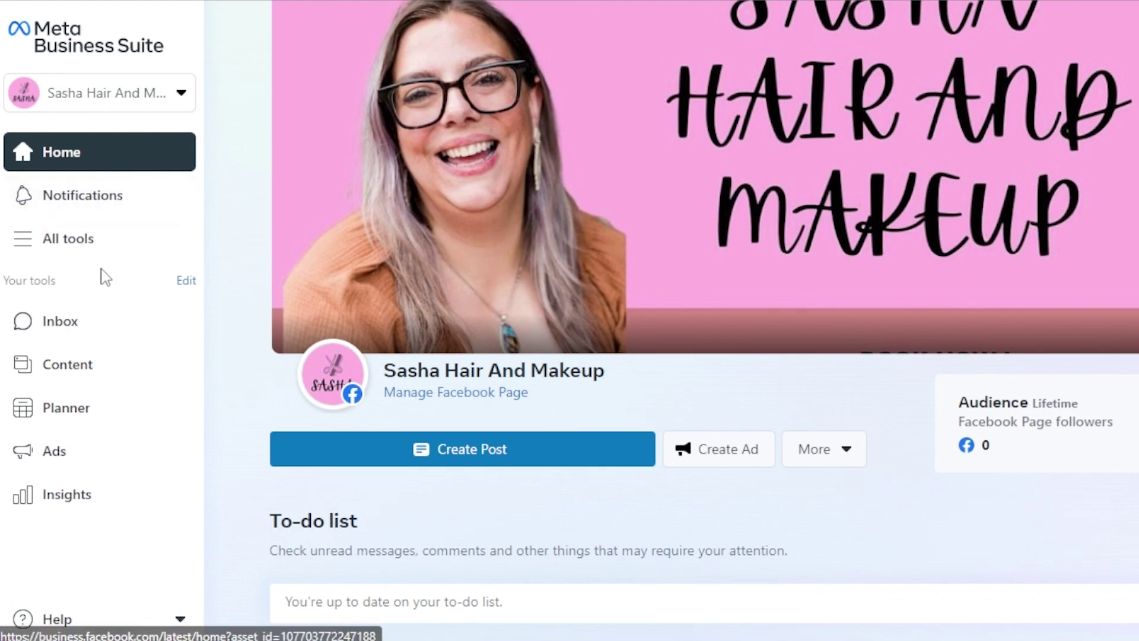
click(42, 243)
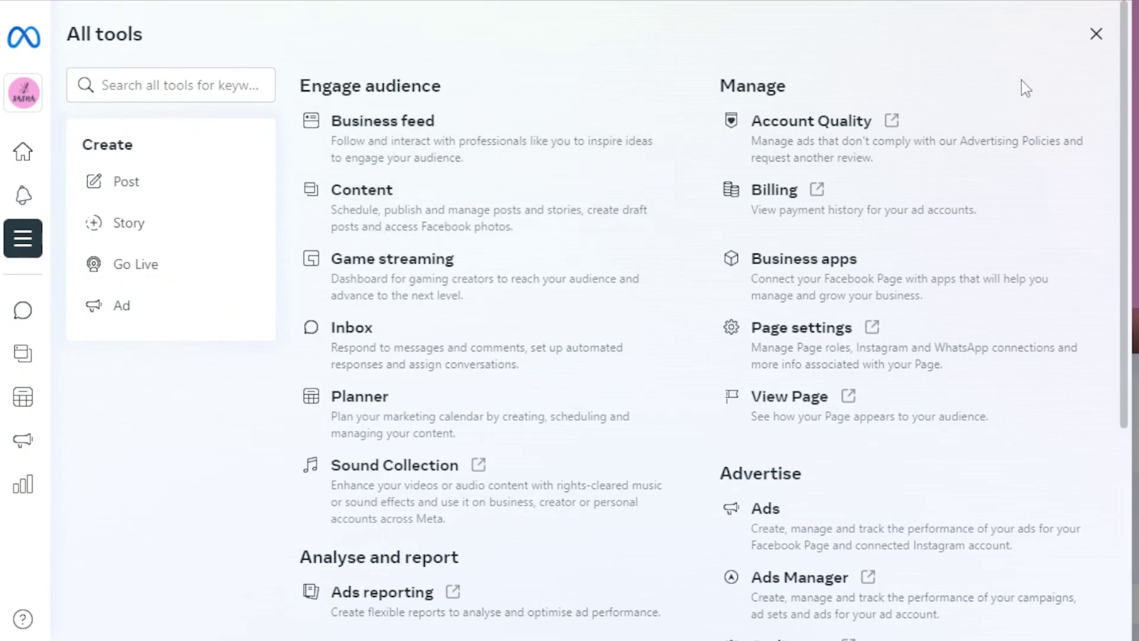
mouse_move(1124, 107)
mouse_down()
mouse_move(1124, 253)
mouse_move(1123, 108)
mouse_up()
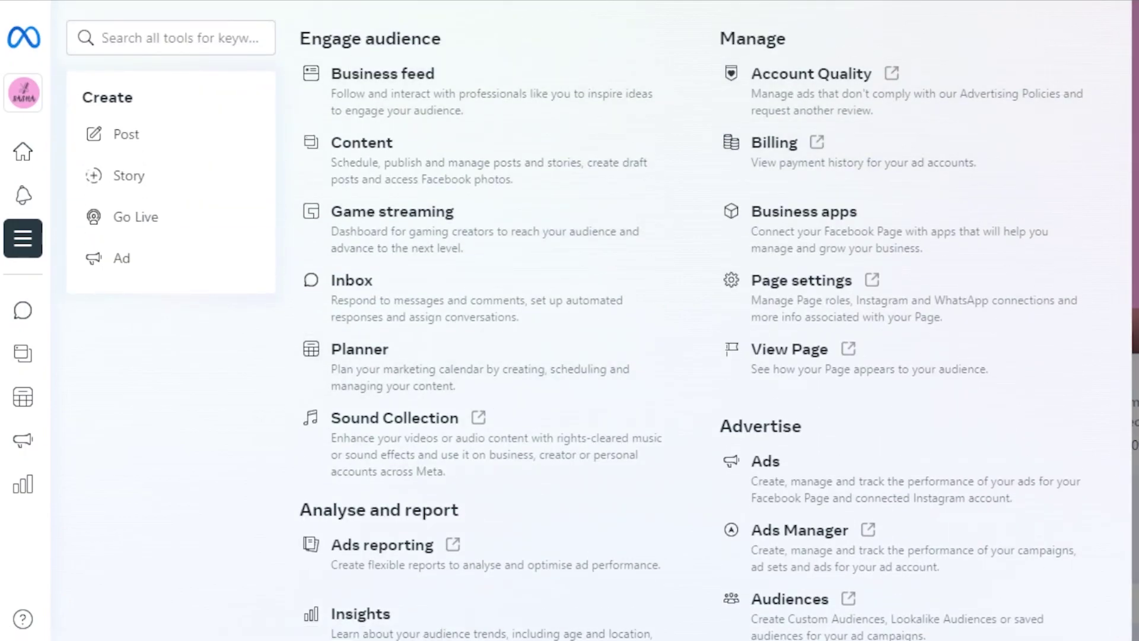
click(22, 238)
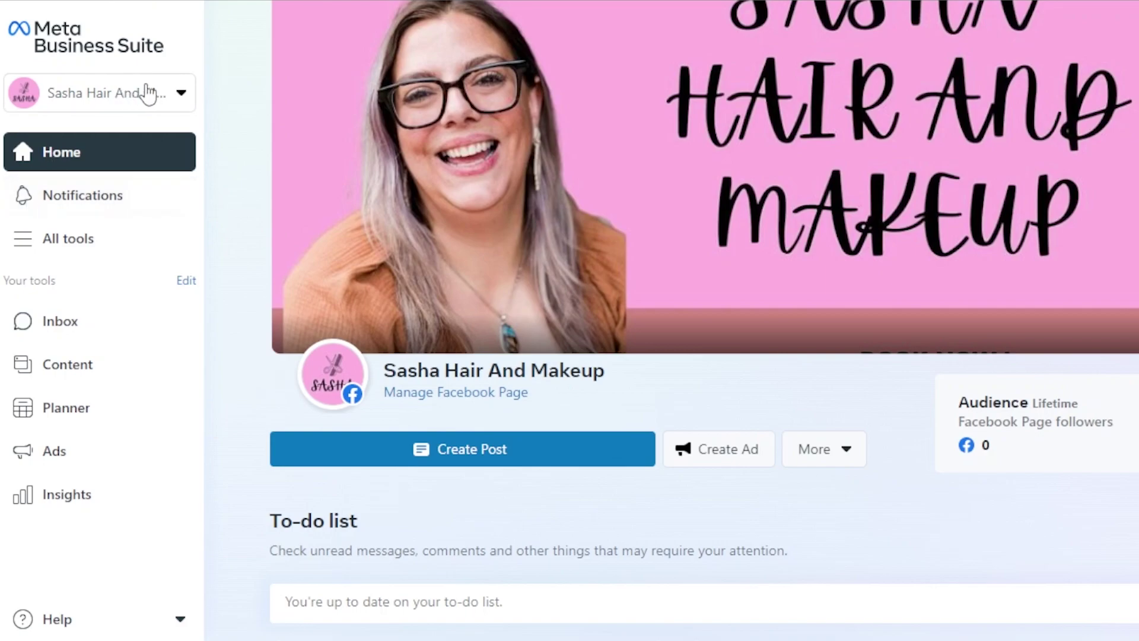
Step: Open the All tools list in Business Suite to reach the Page settings
click(70, 240)
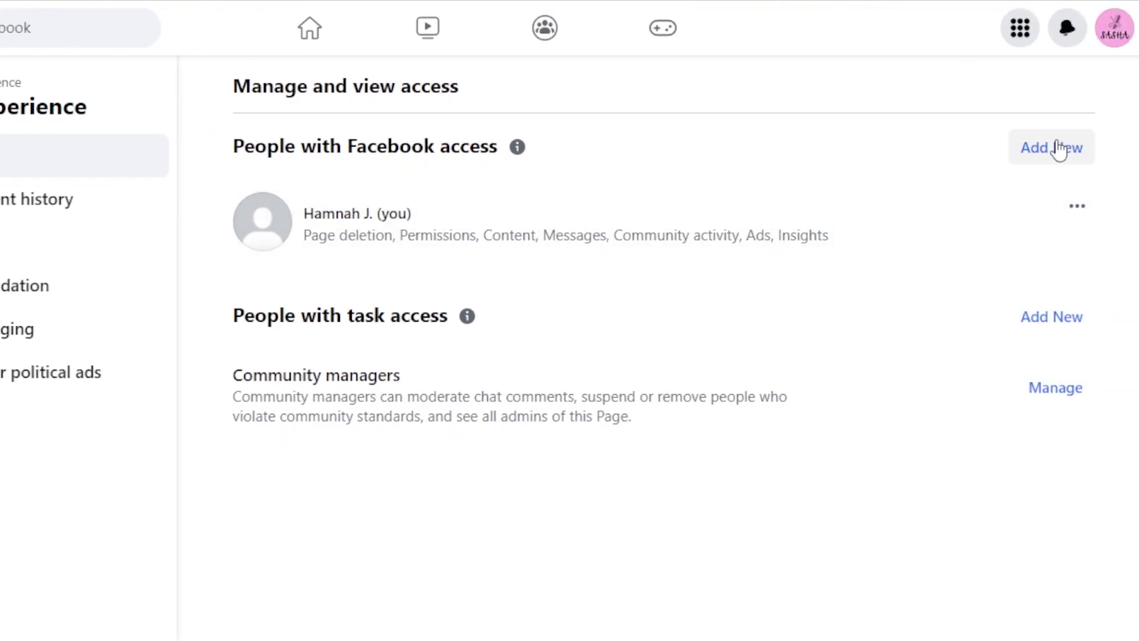
Step: Start adding a person with Facebook access and review the Content, Messages, Community activity, Ads and Insights permissions
click(1046, 157)
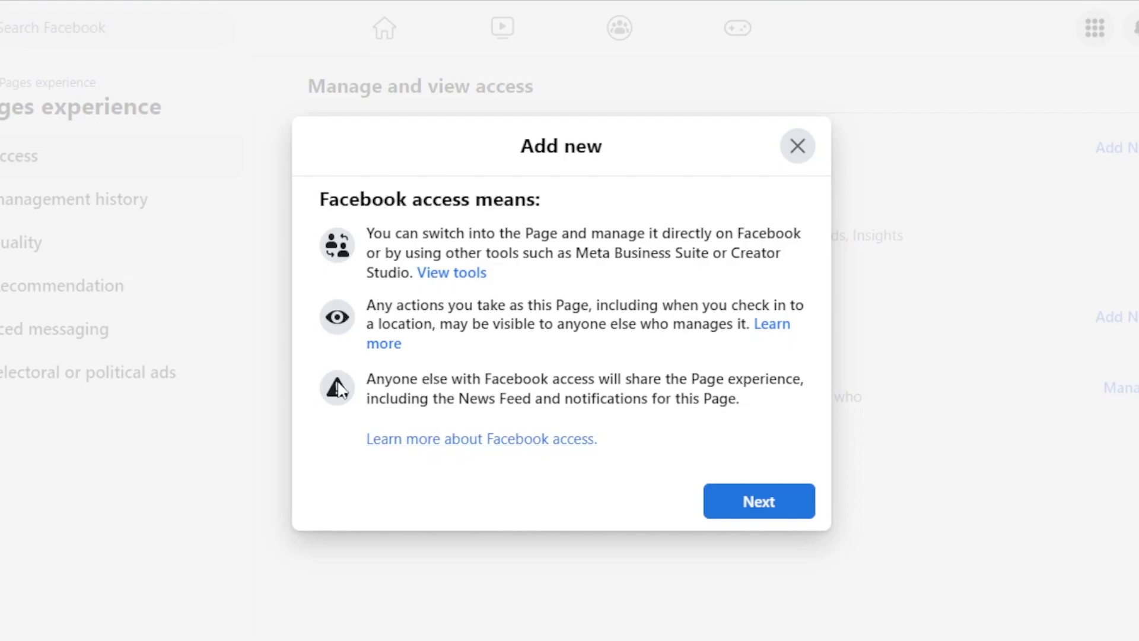
click(747, 502)
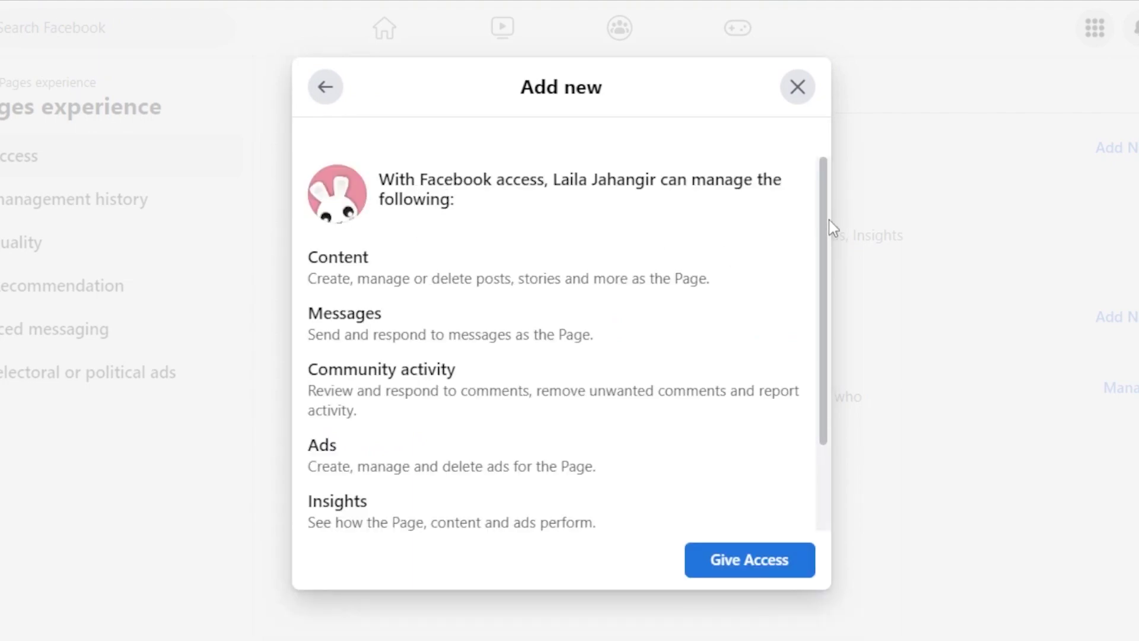
drag(829, 224, 819, 288)
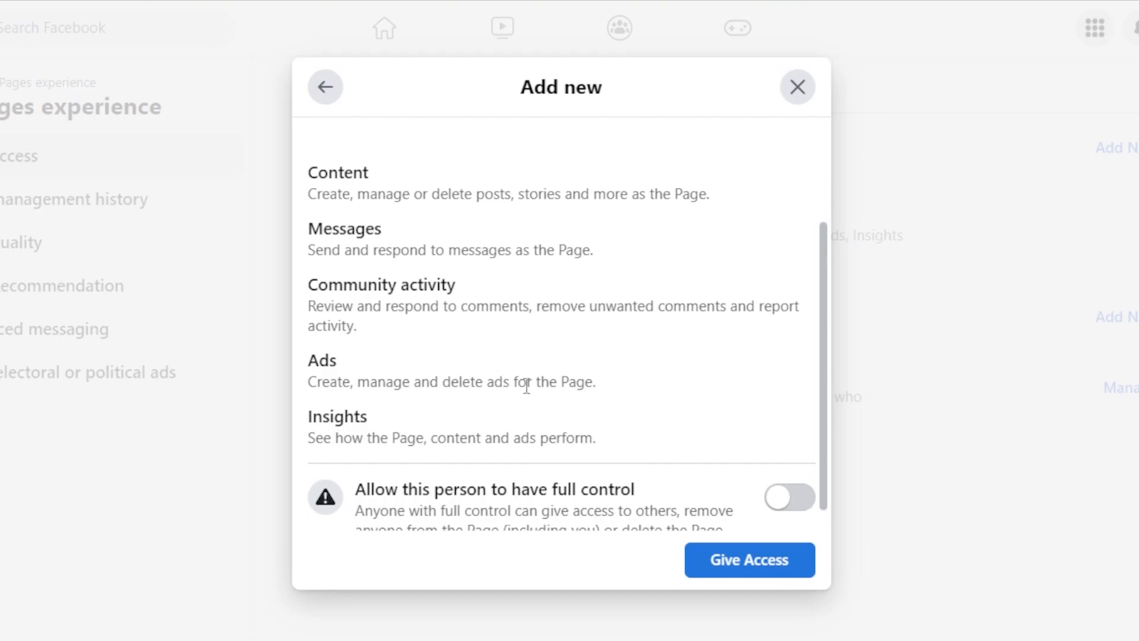
Step: Turn on full control, submit Give Access, then cancel the password confirmation
scroll(822, 370, down, 1)
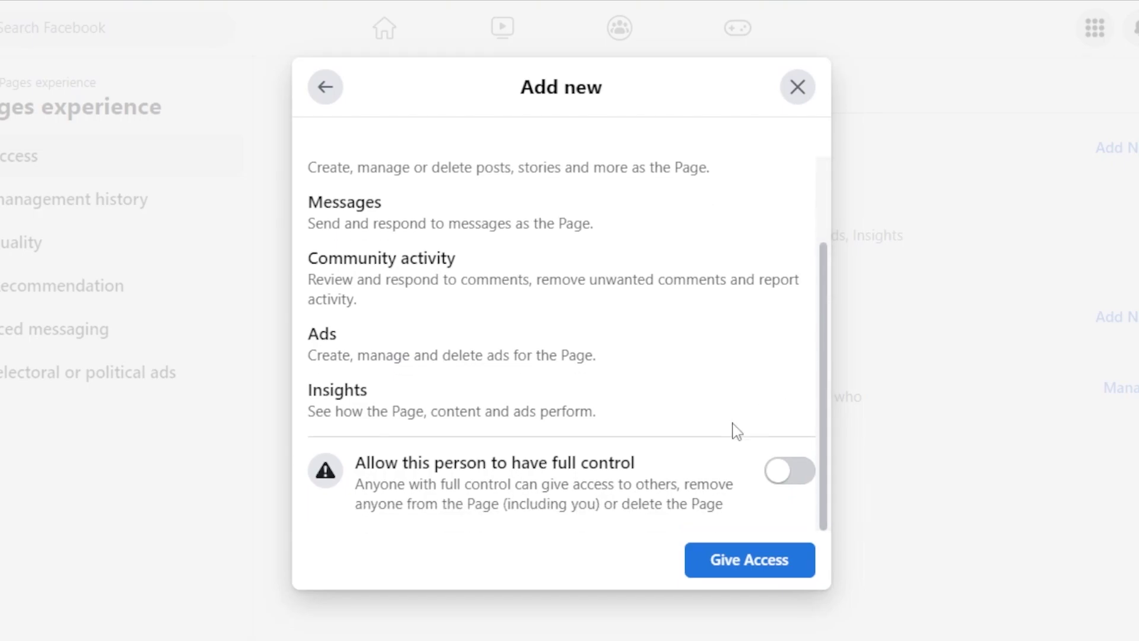
click(797, 475)
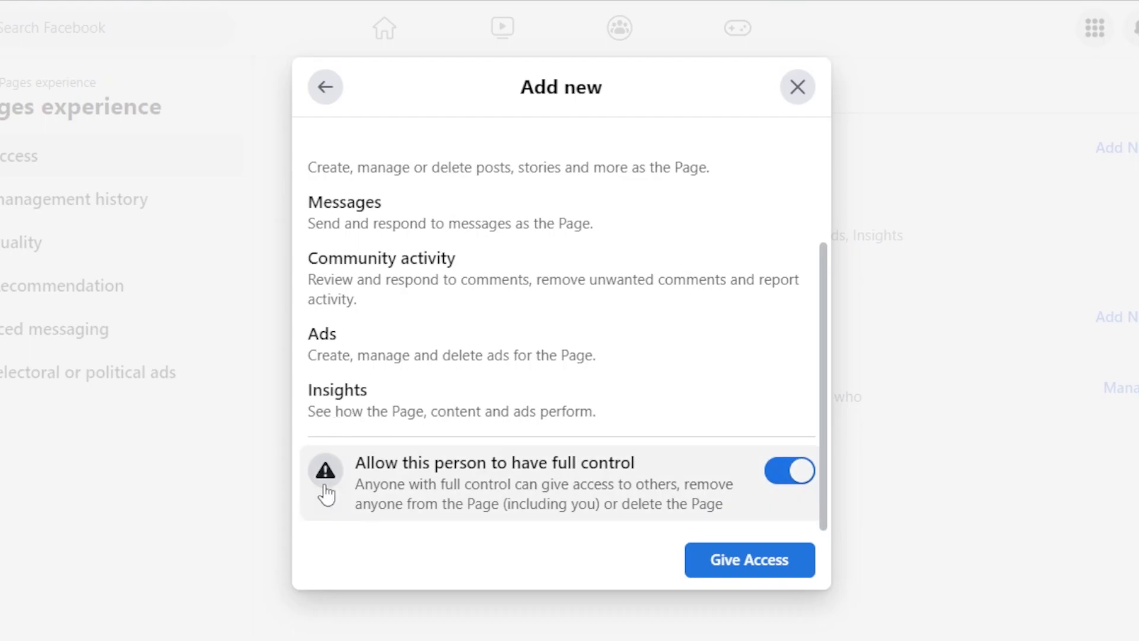
click(758, 562)
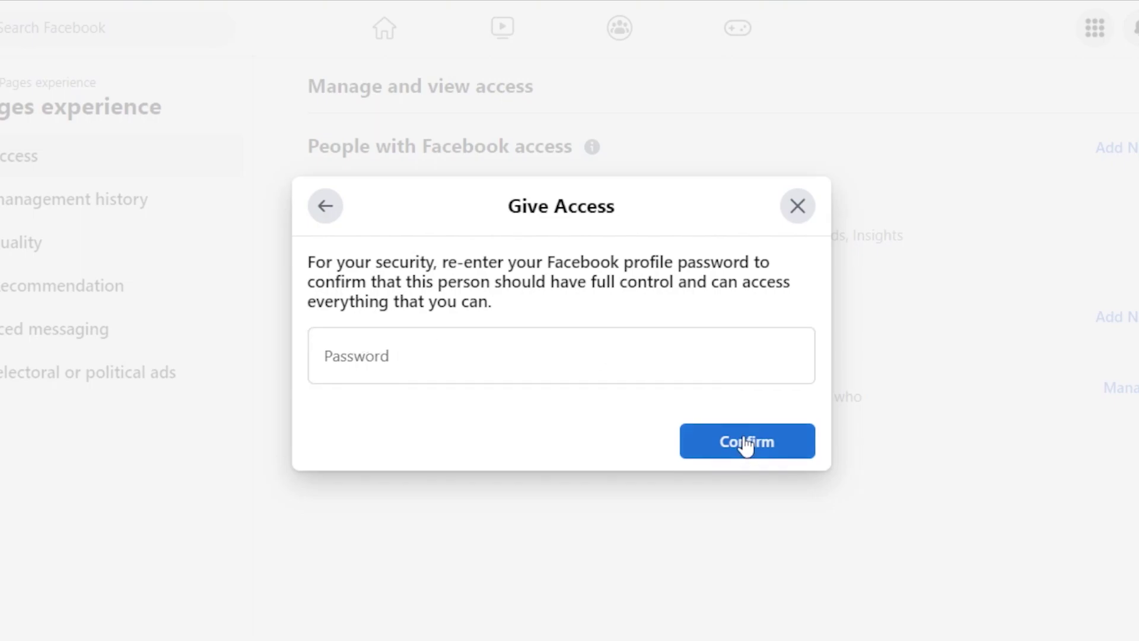
click(797, 206)
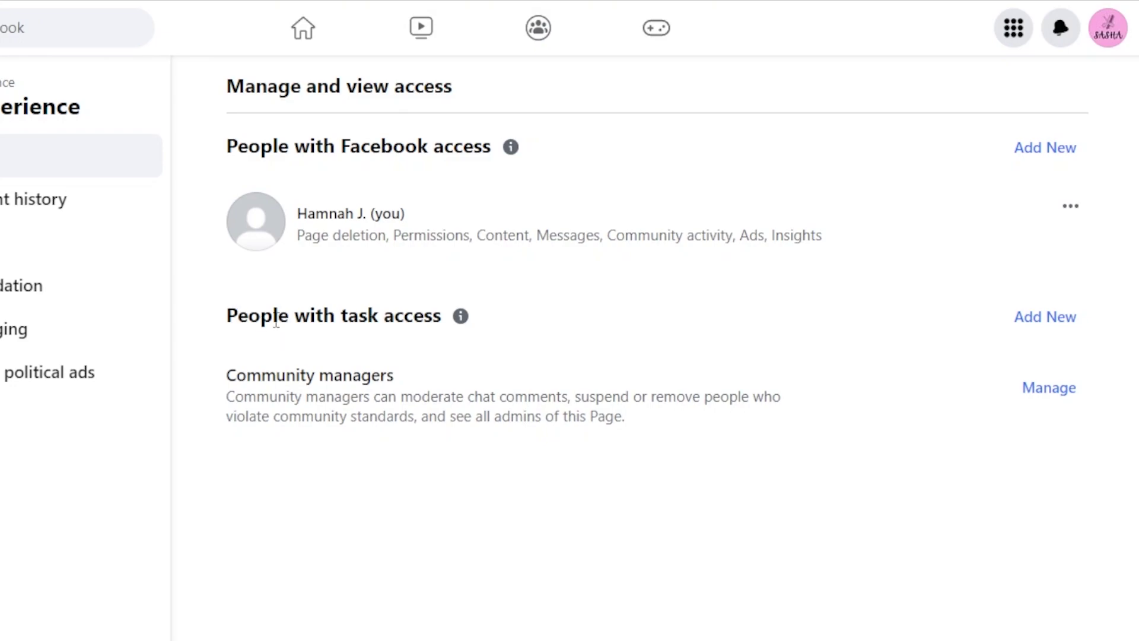
Step: Start adding a person with task access and continue past the explanation to the name or email search
drag(349, 323, 492, 335)
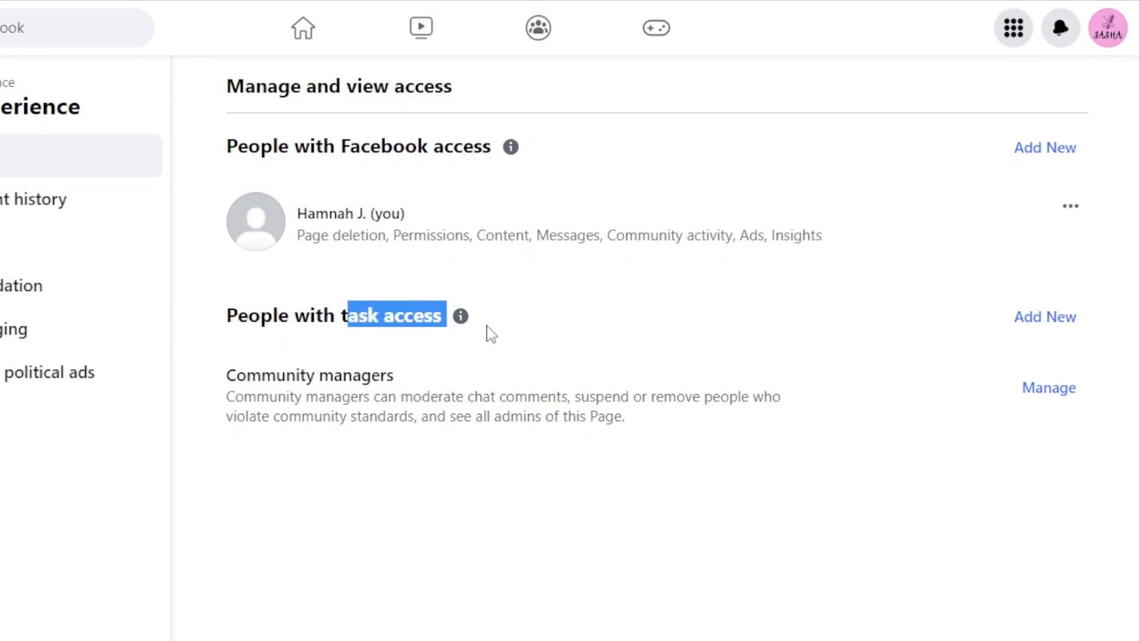
click(491, 335)
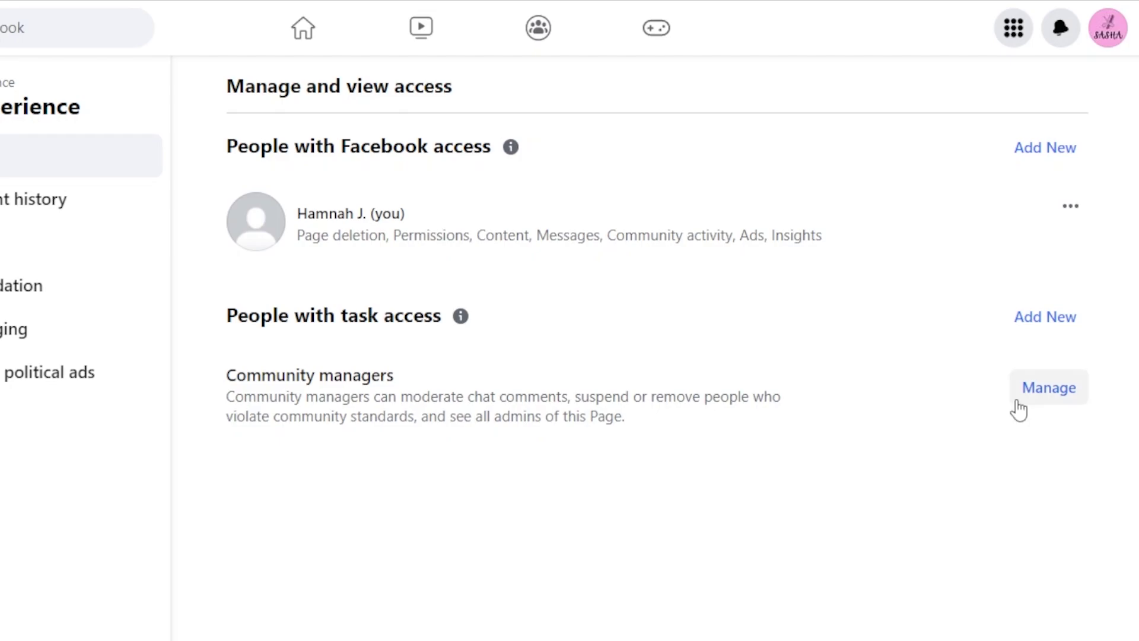
click(1044, 321)
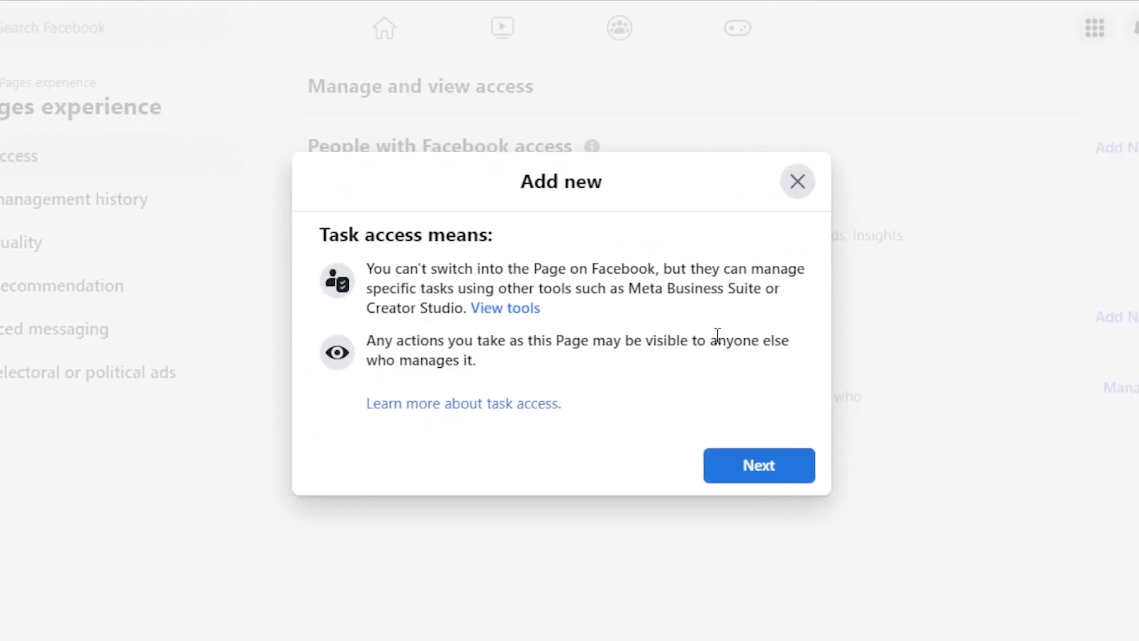
drag(304, 340, 310, 317)
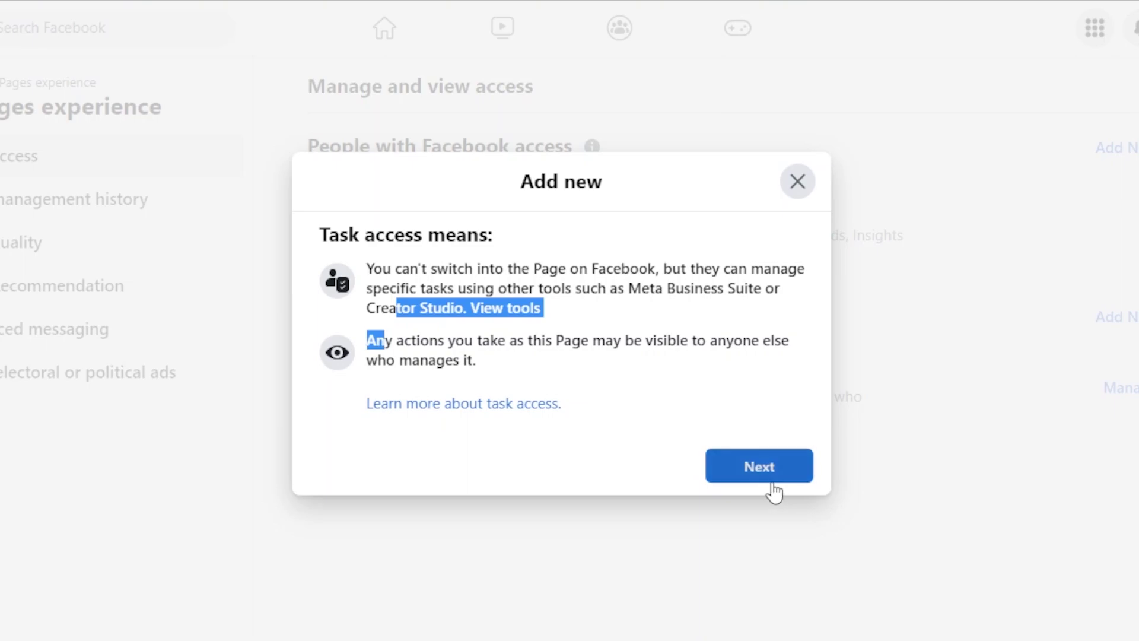
click(760, 469)
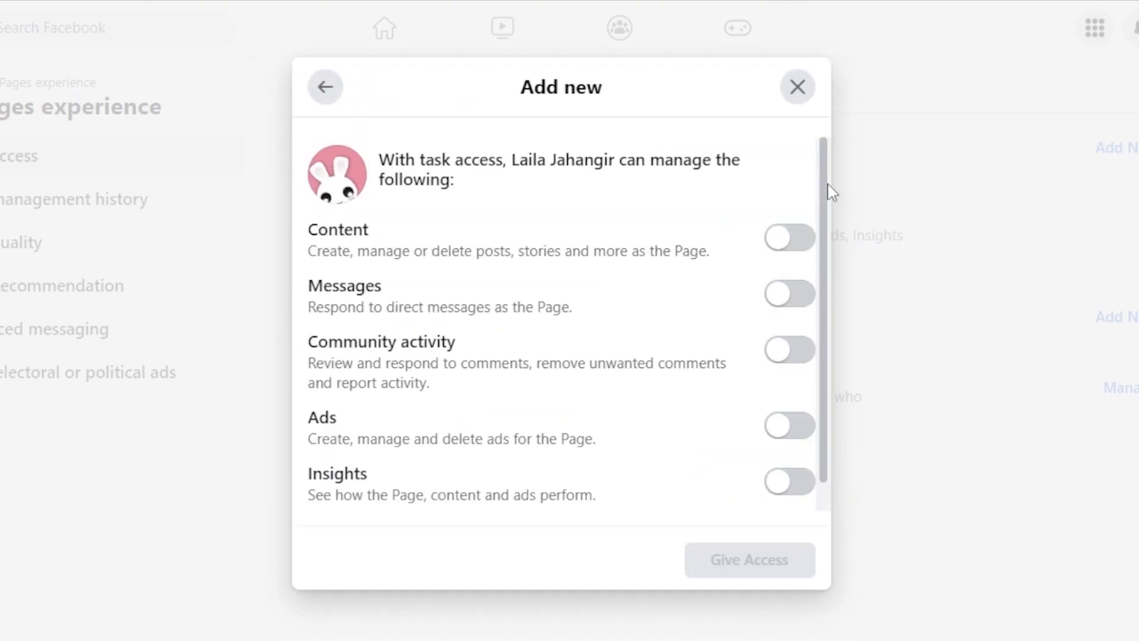
Step: Enable Content task access, cancel at password confirmation, and go to the Page's Settings
drag(827, 190, 827, 234)
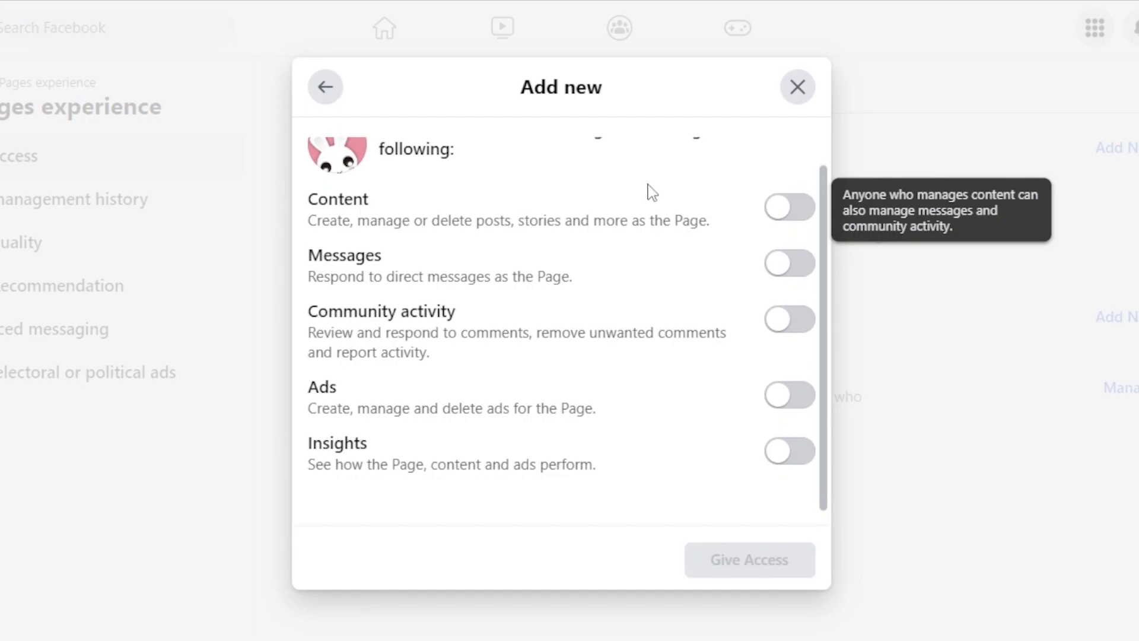
click(791, 212)
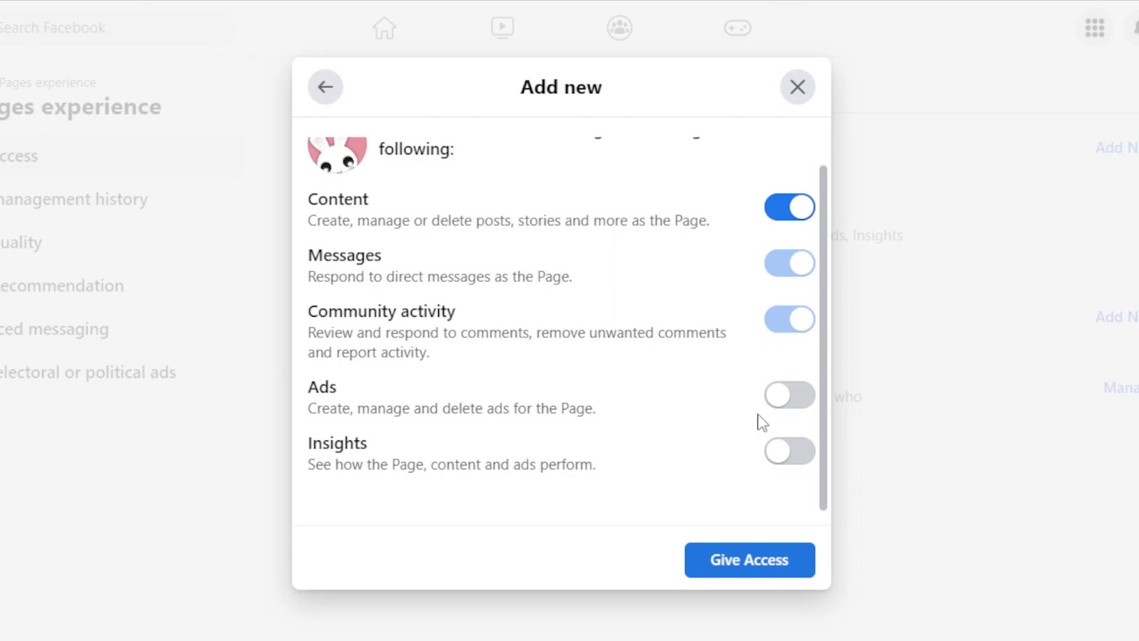
click(751, 563)
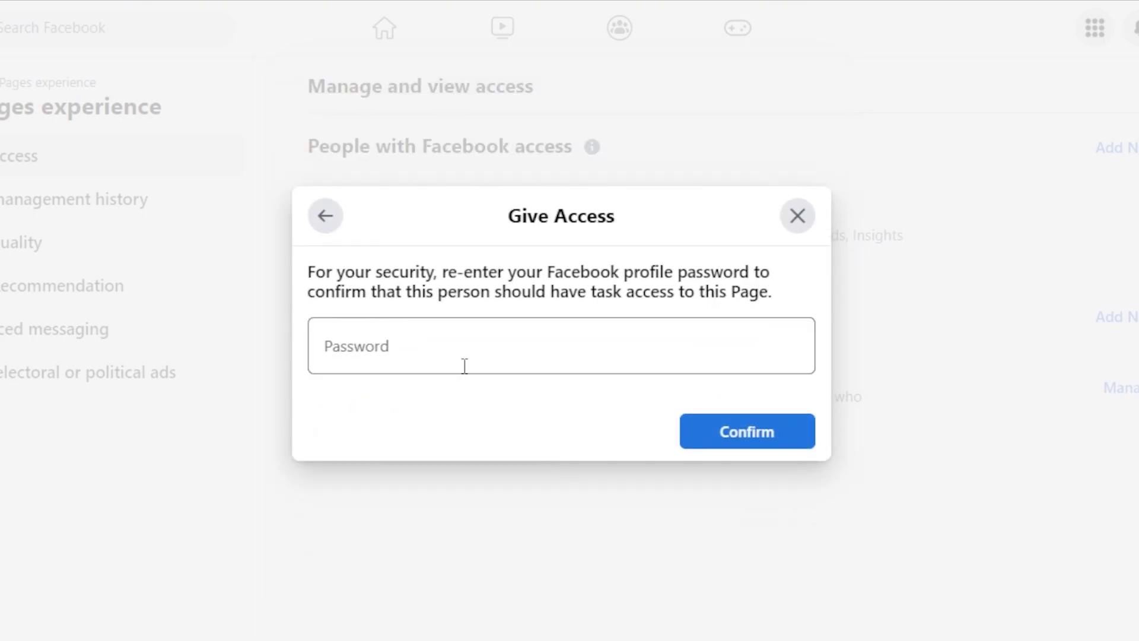
click(796, 218)
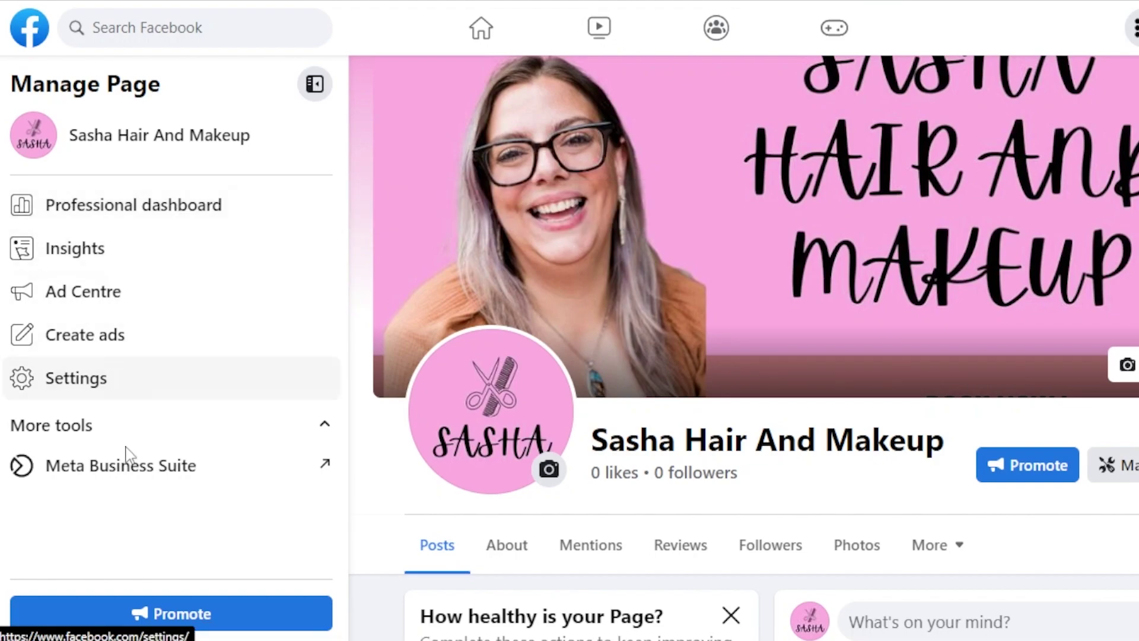
click(104, 384)
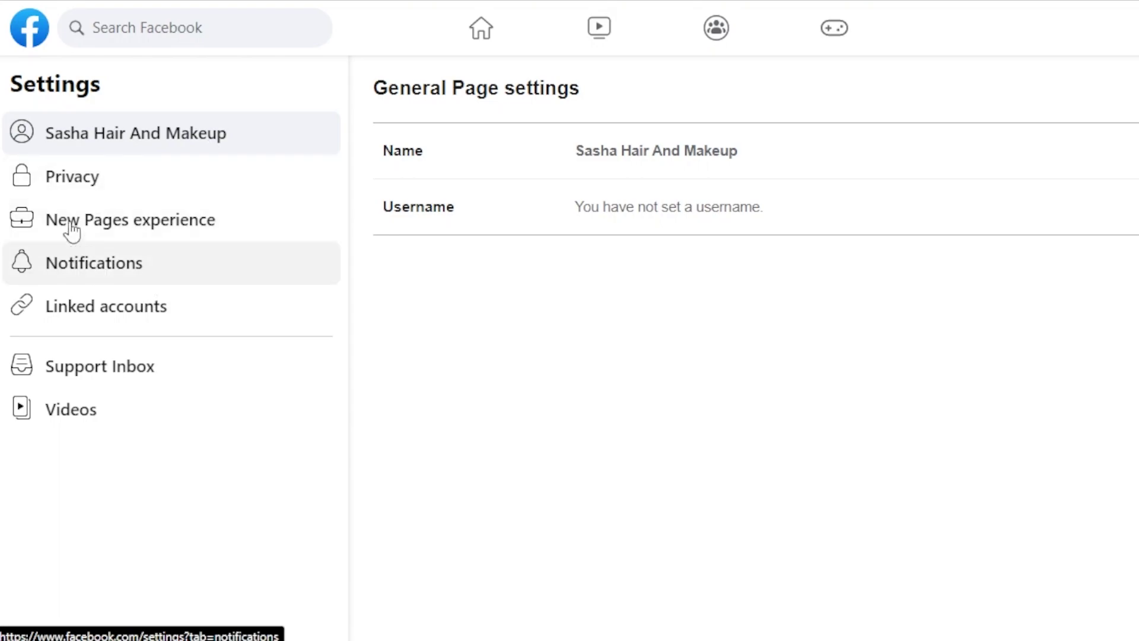
Step: In New Pages experience settings, view Page access and the empty Page management history
click(122, 238)
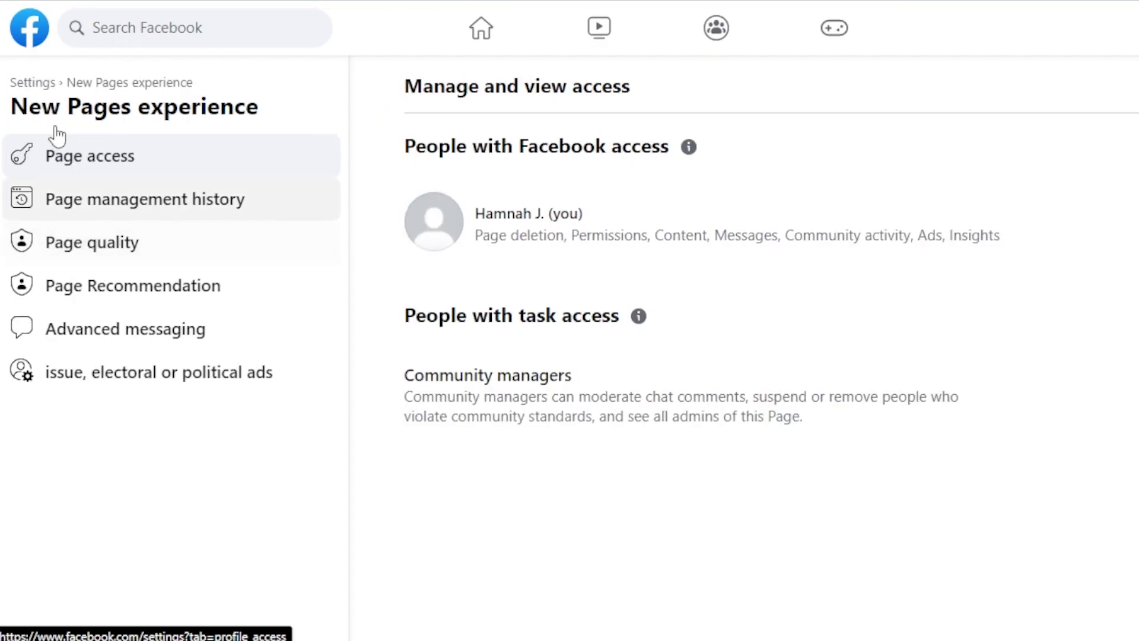
click(153, 162)
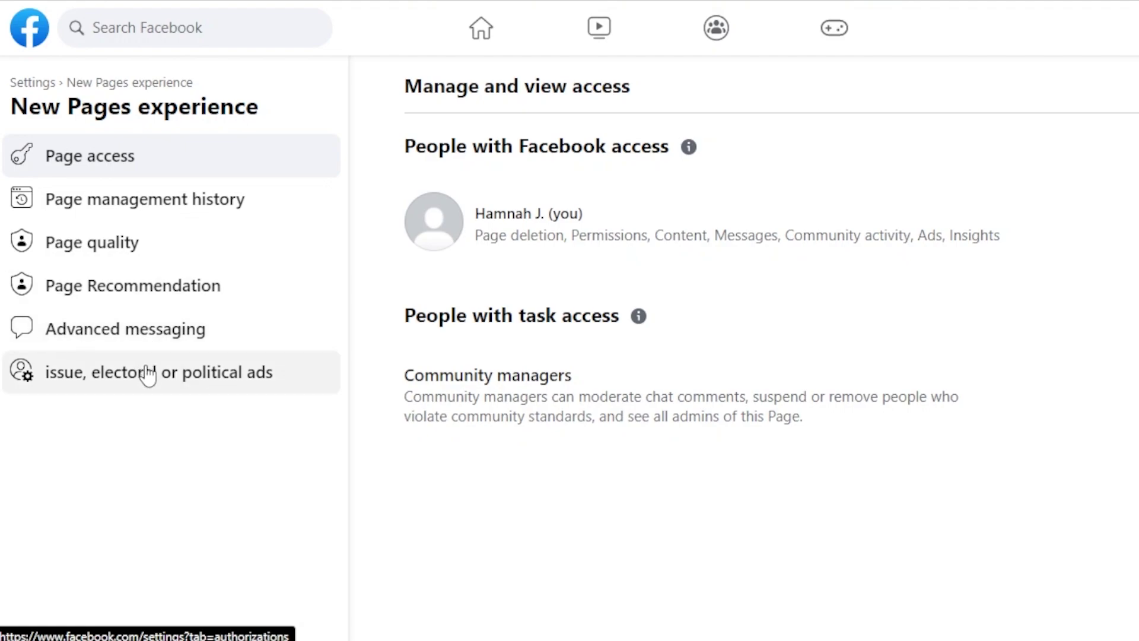
click(132, 202)
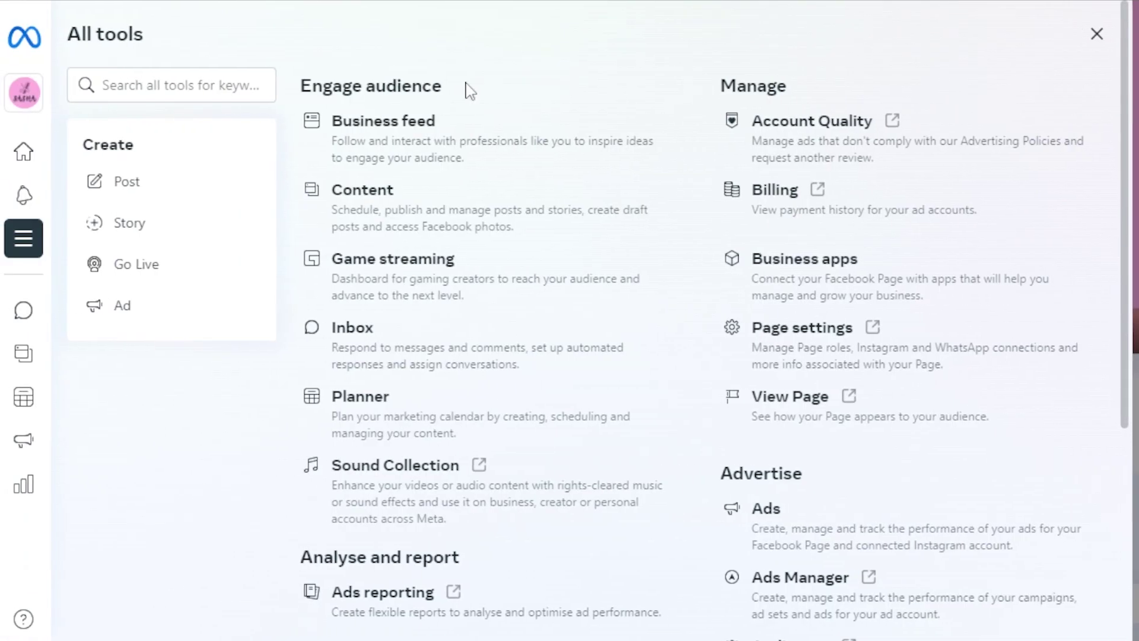
Step: Close the All tools panel and go back to the Page access list
click(1097, 33)
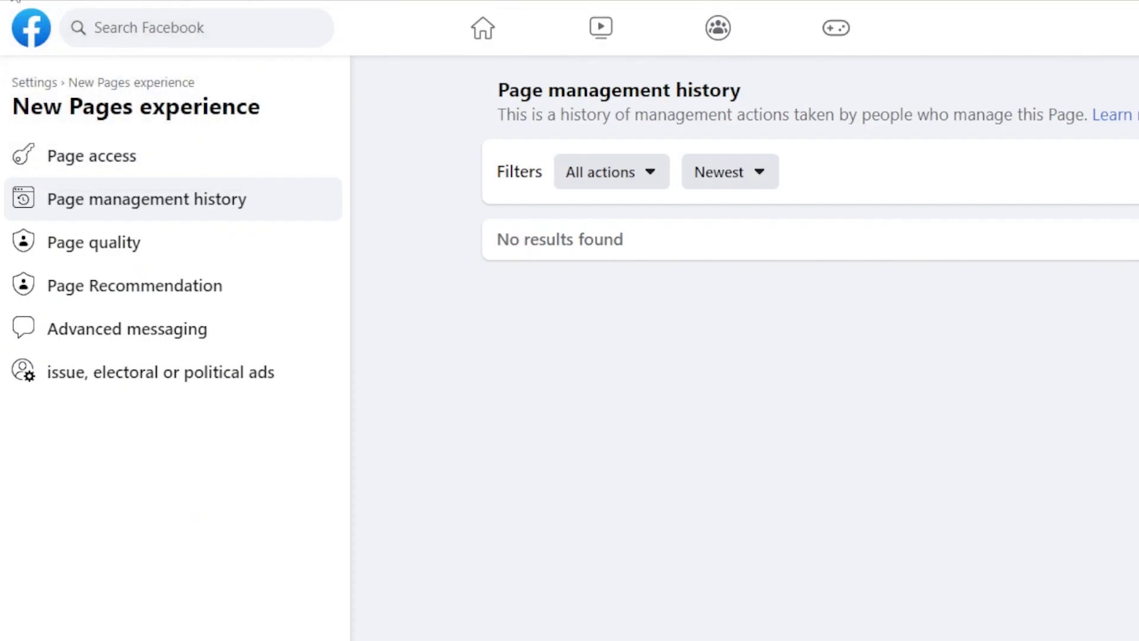
click(16, 1)
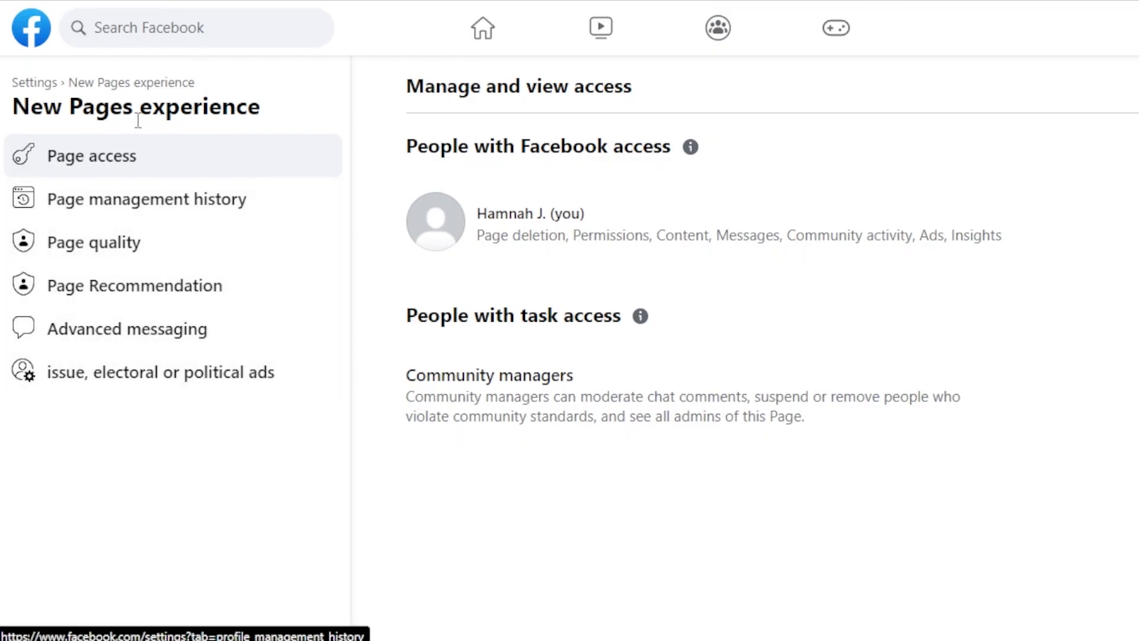
Step: Check the Page quality report showing no issues, then go to Manage admins
click(111, 267)
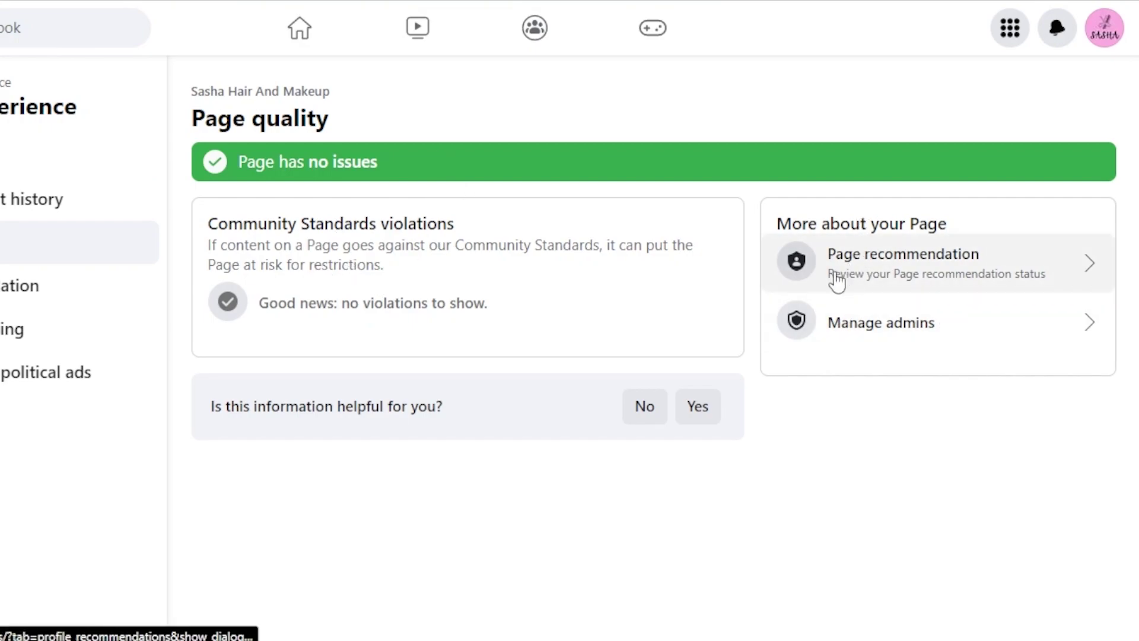
click(864, 323)
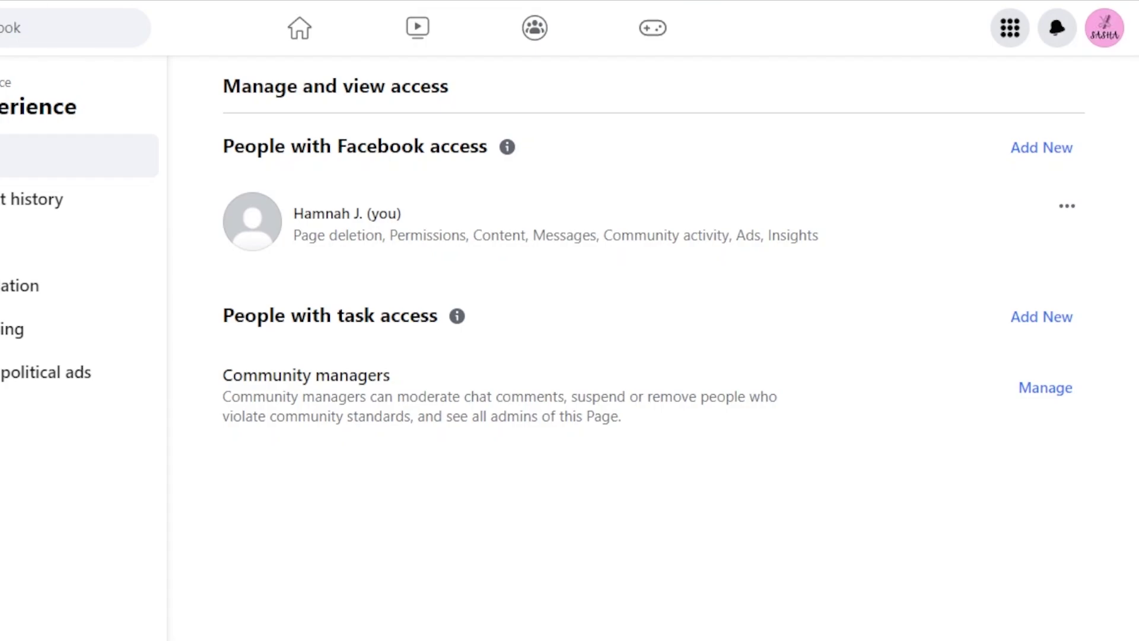
key(alt+Left)
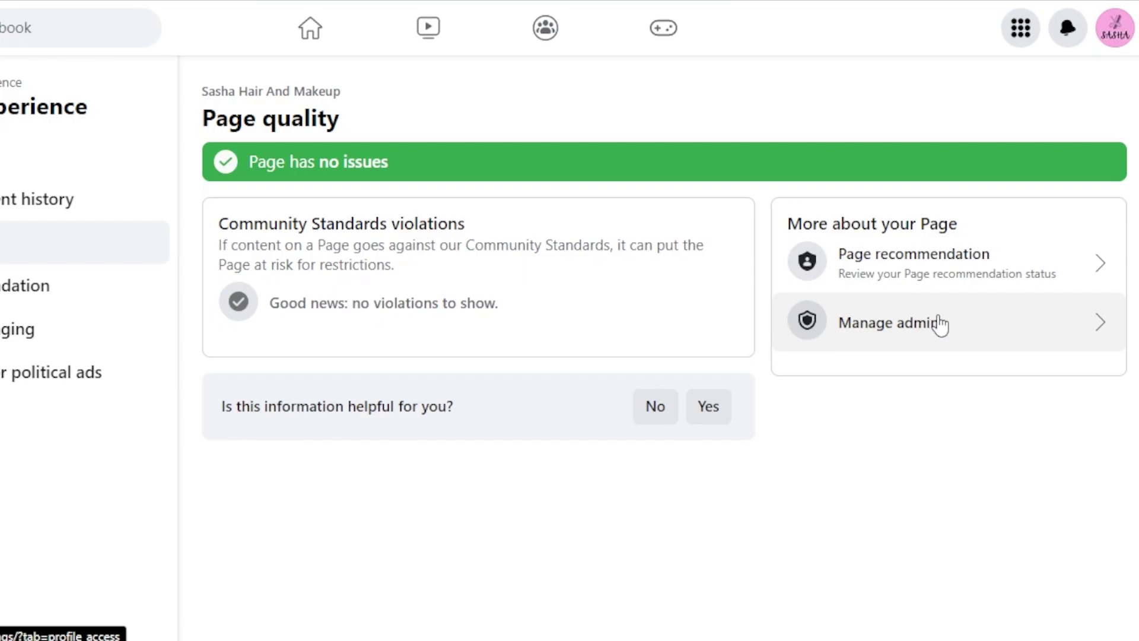
click(935, 323)
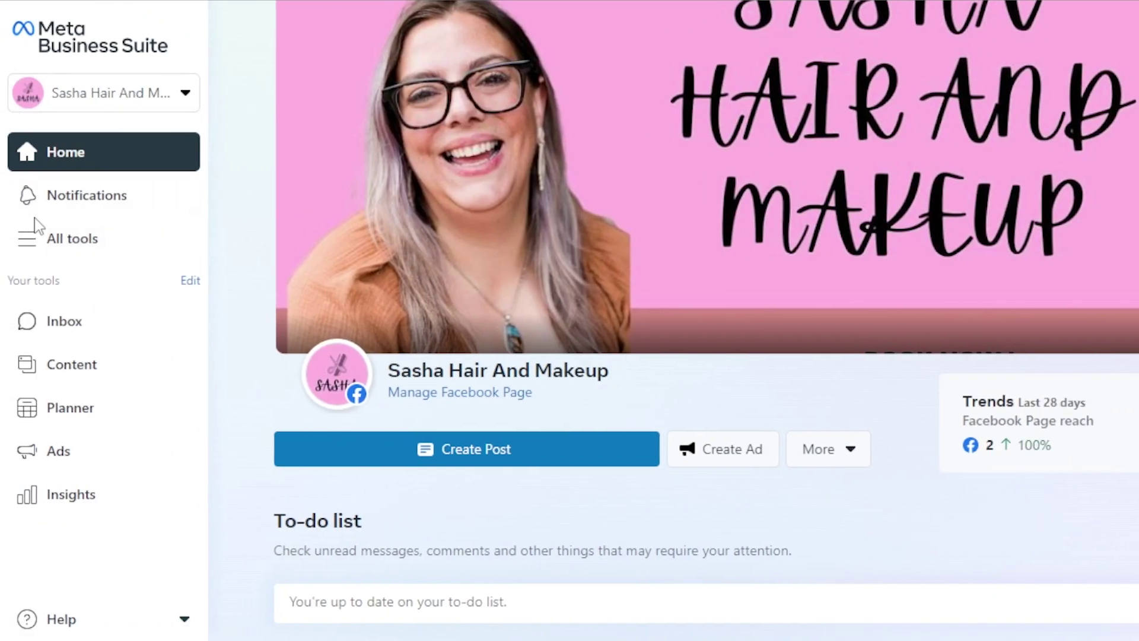
Step: Go from All tools through the Page quality report to Manage admins under More about your Page
click(89, 241)
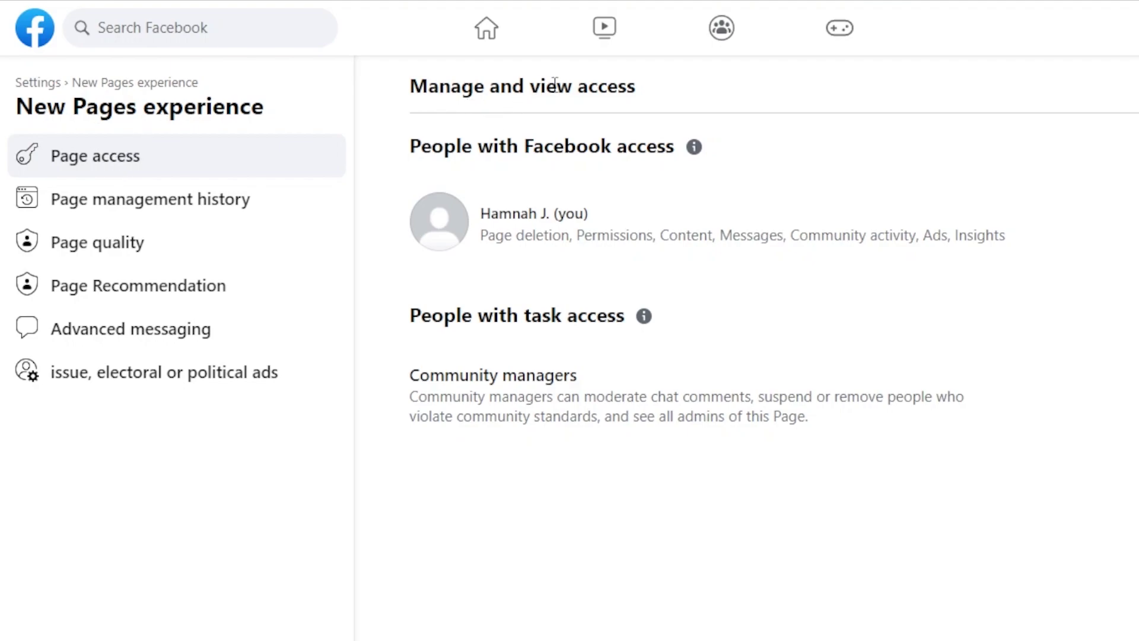
click(127, 245)
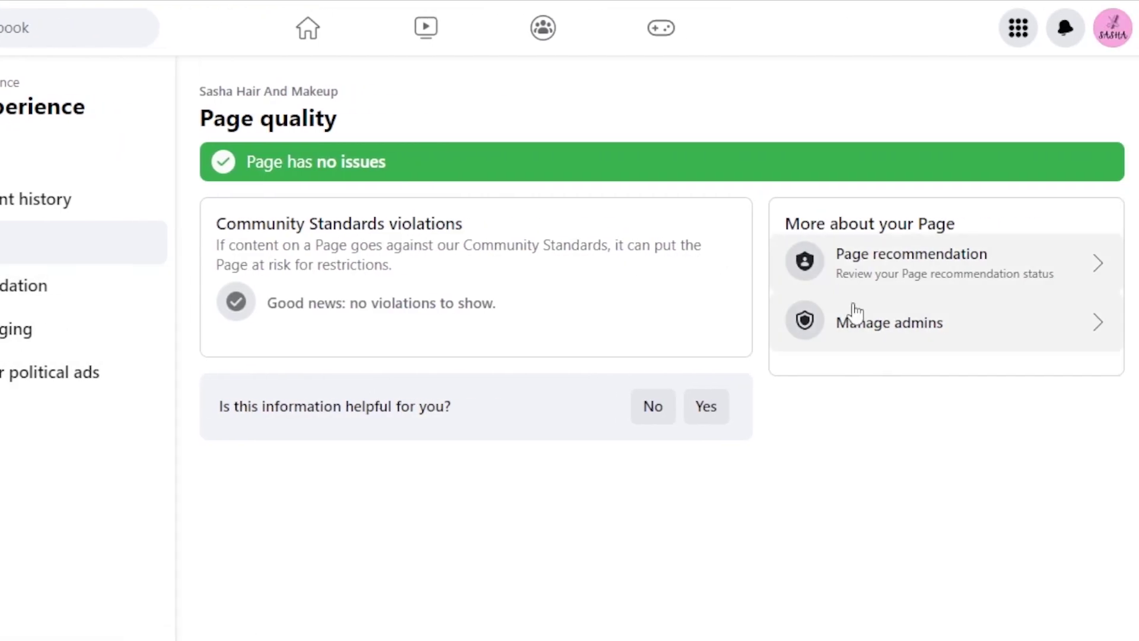
click(871, 329)
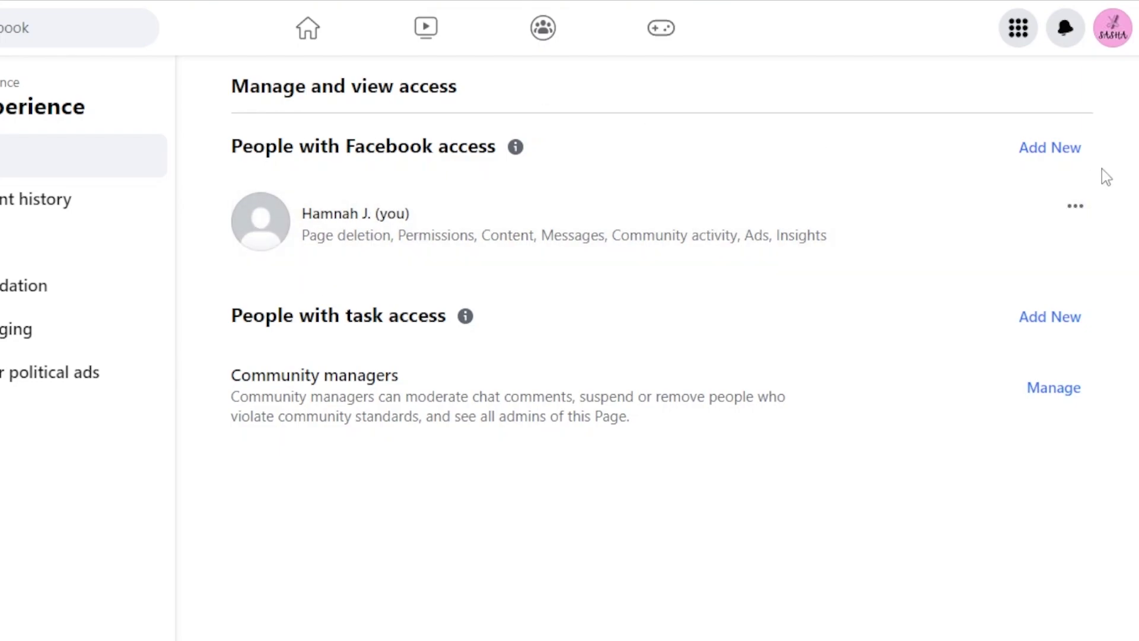
Step: Check your own access options without removing access, then open the Community managers Moderation page
click(1076, 209)
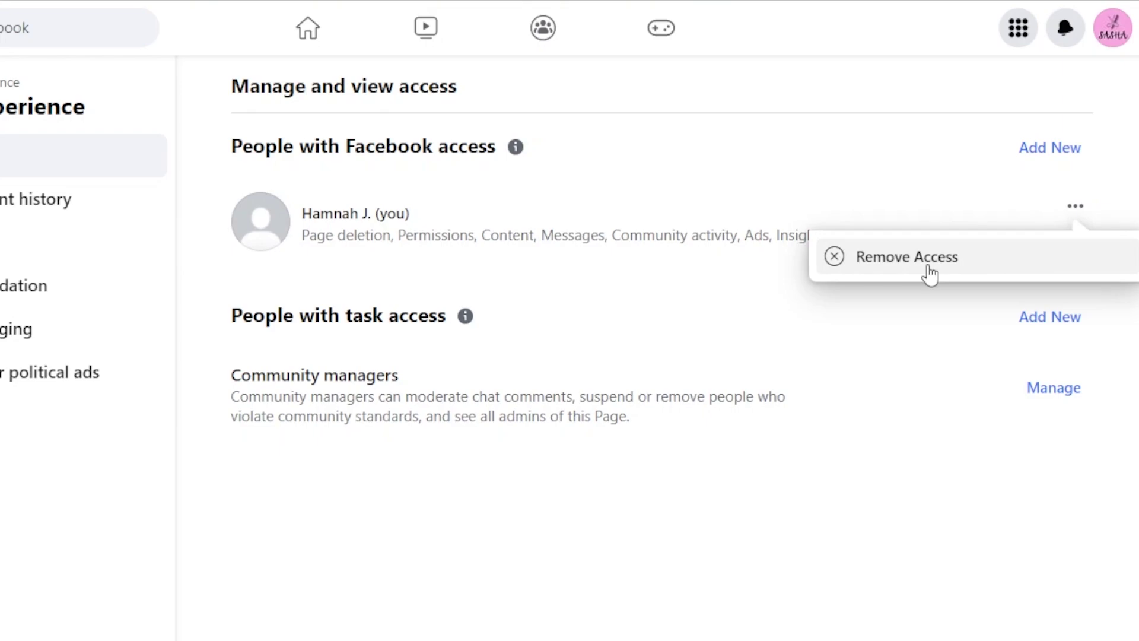
click(1038, 442)
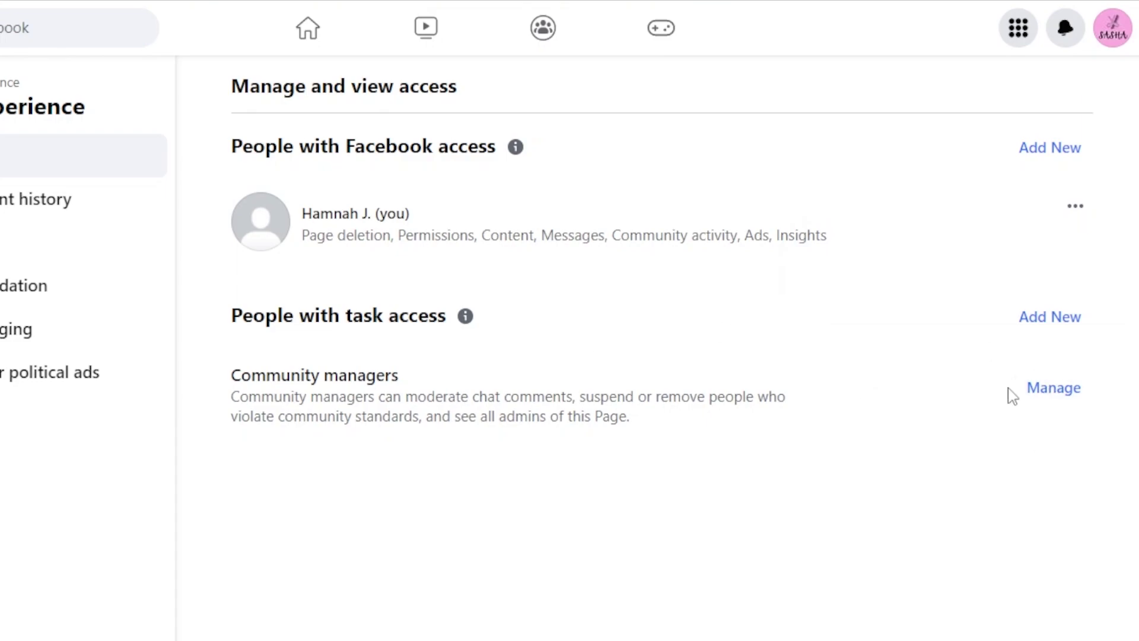
click(1062, 396)
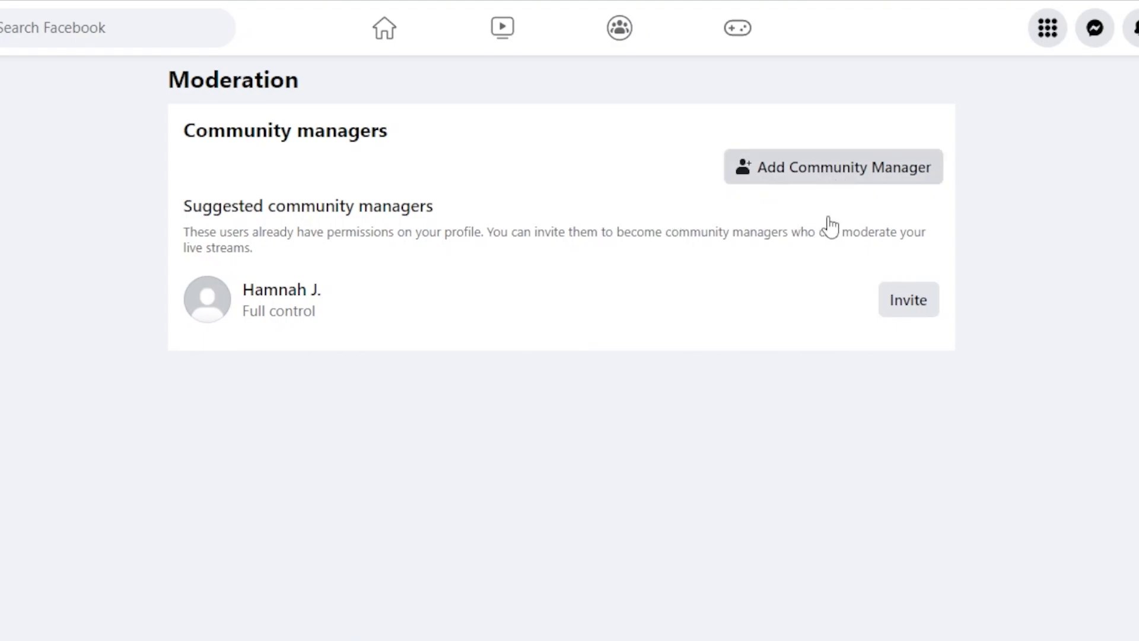
Step: Walk through the Add Community Manager invite, close it unsent, and return to Page access
click(756, 173)
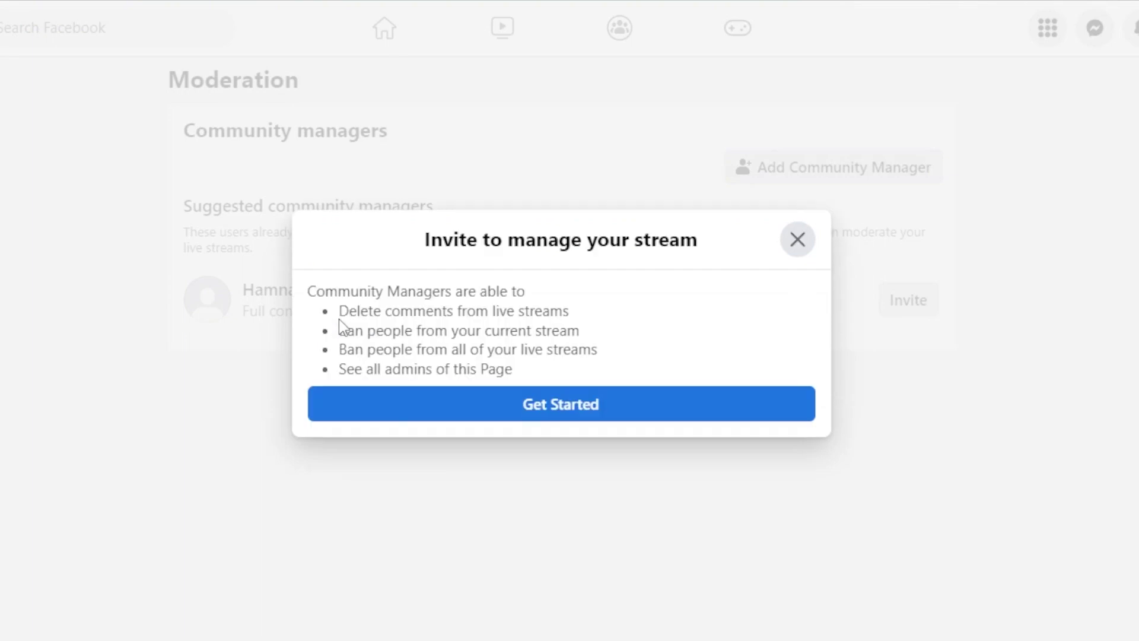
click(541, 407)
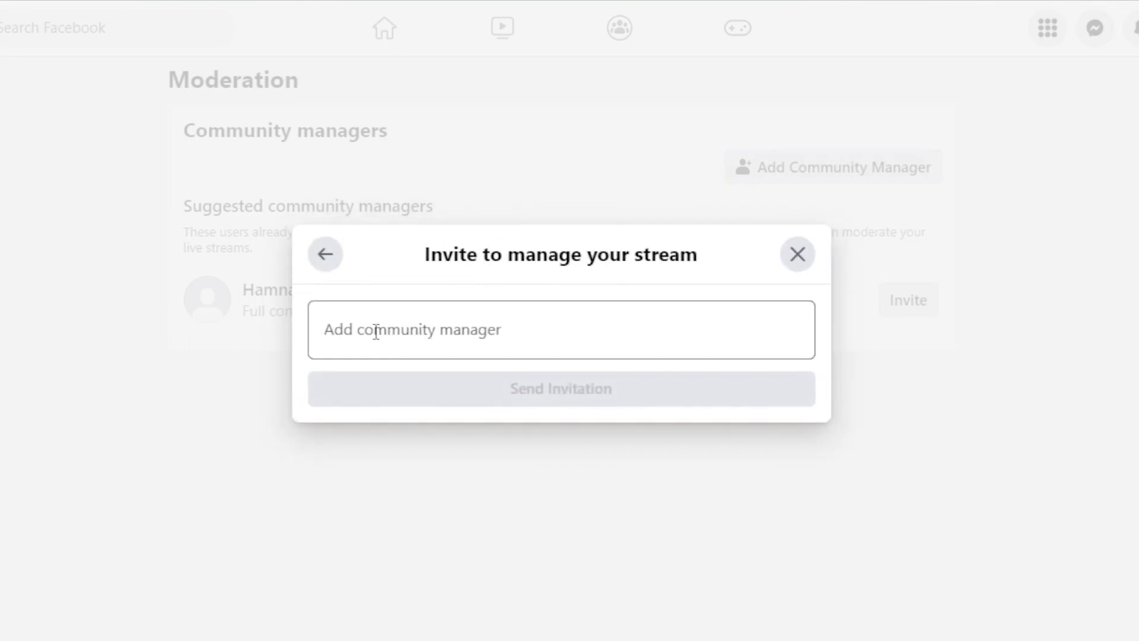
click(325, 257)
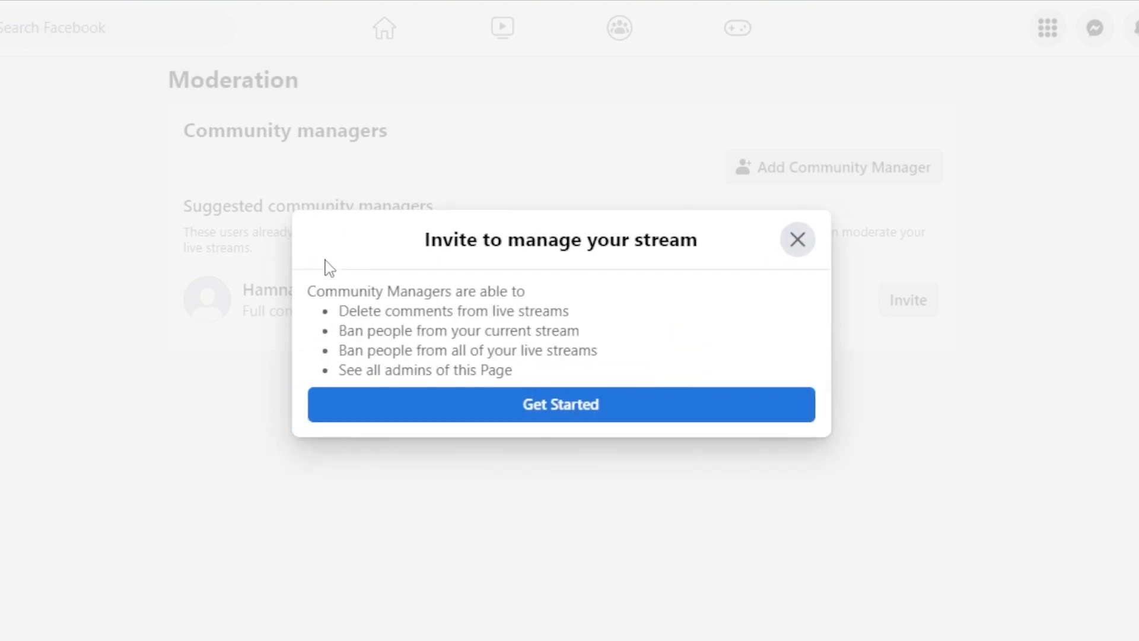
click(799, 248)
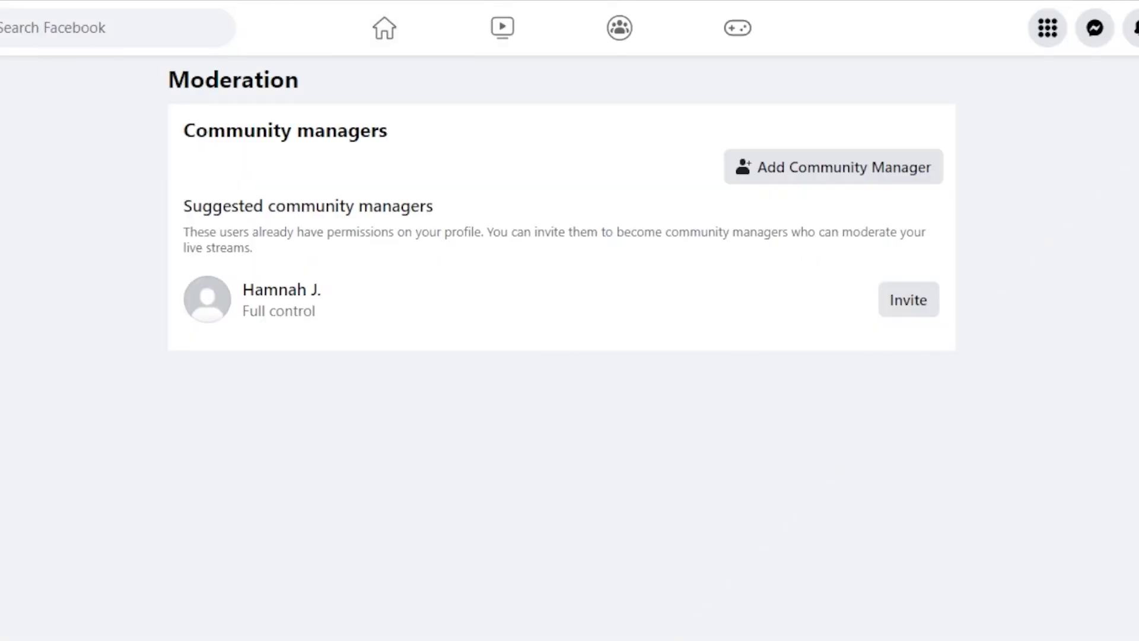
click(88, 340)
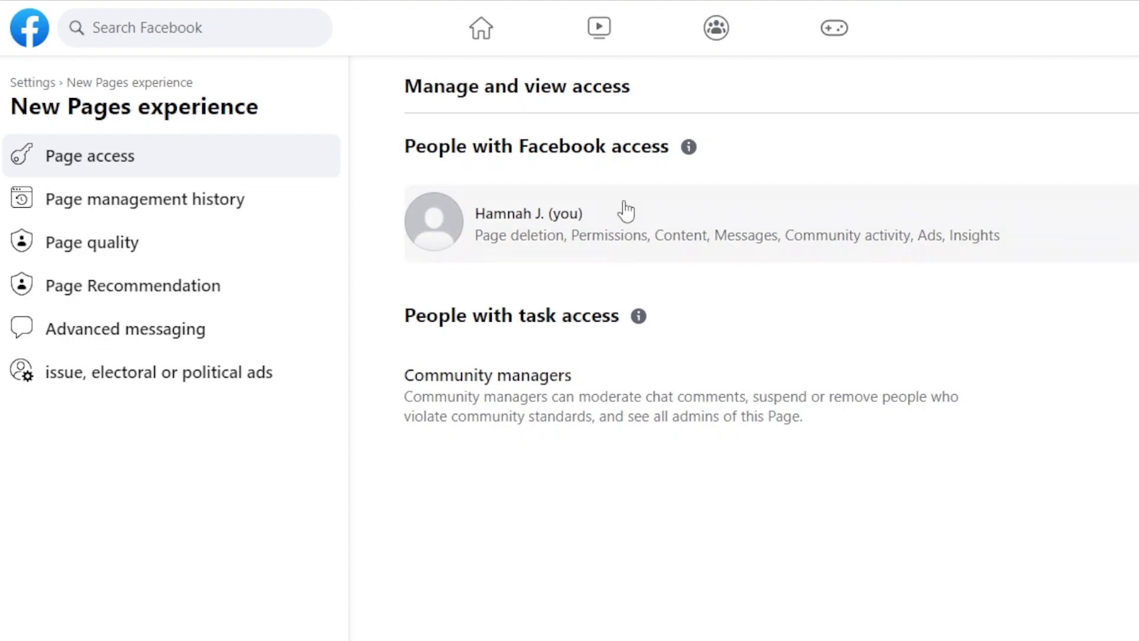
Step: Scroll through the All tools panel, close it, and show the business account and Pages list
click(699, 240)
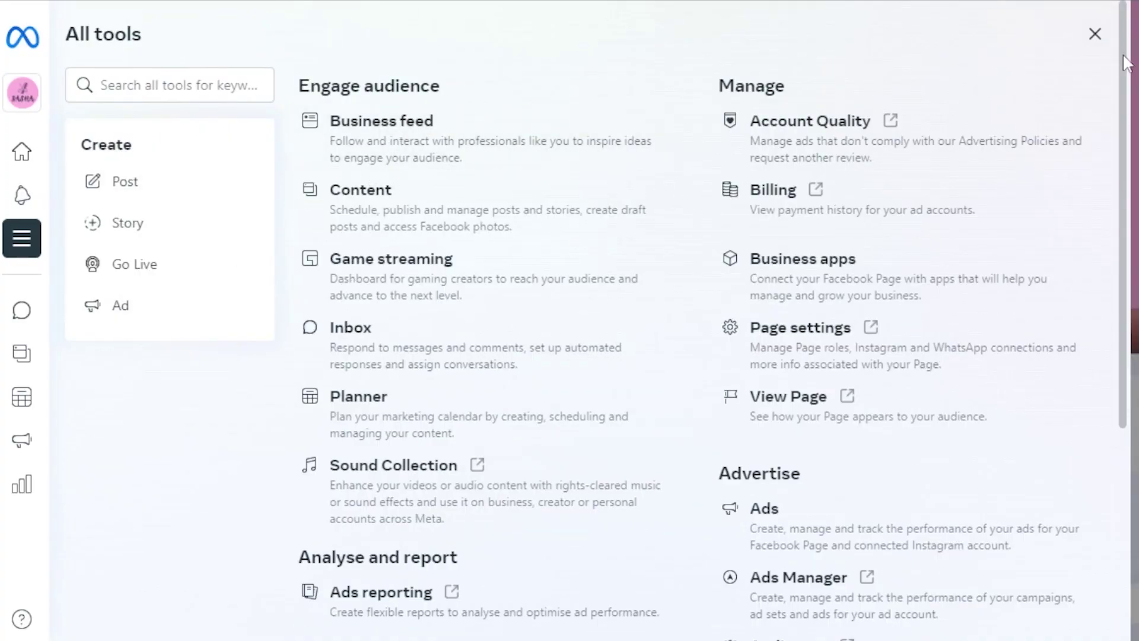
drag(1126, 59, 1126, 234)
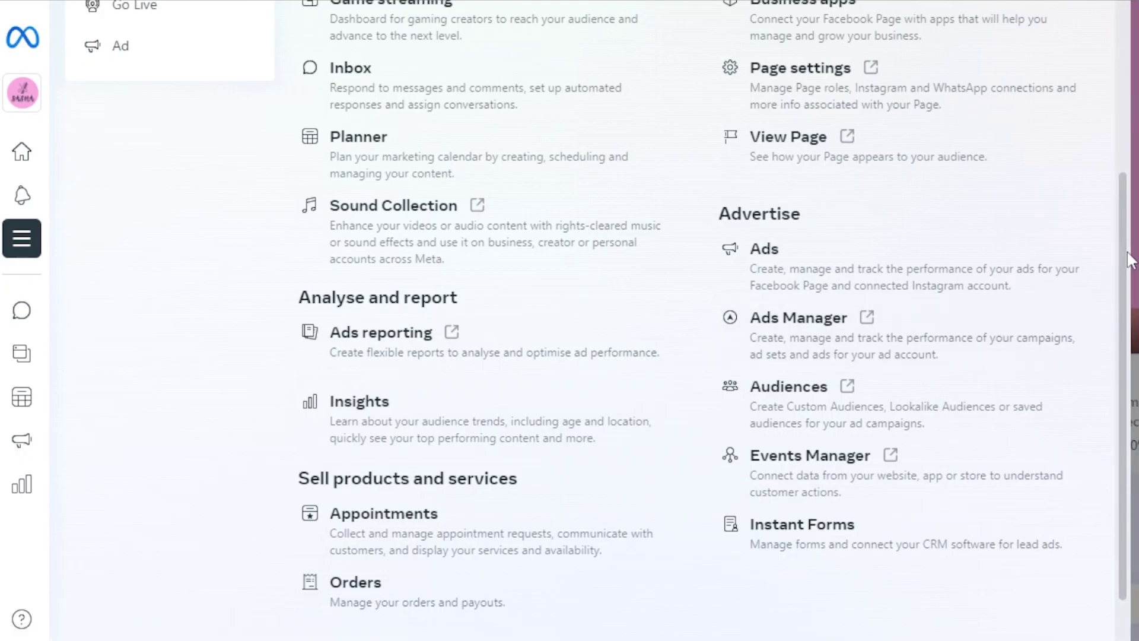
drag(1129, 260, 1130, 449)
drag(1113, 334, 1128, 138)
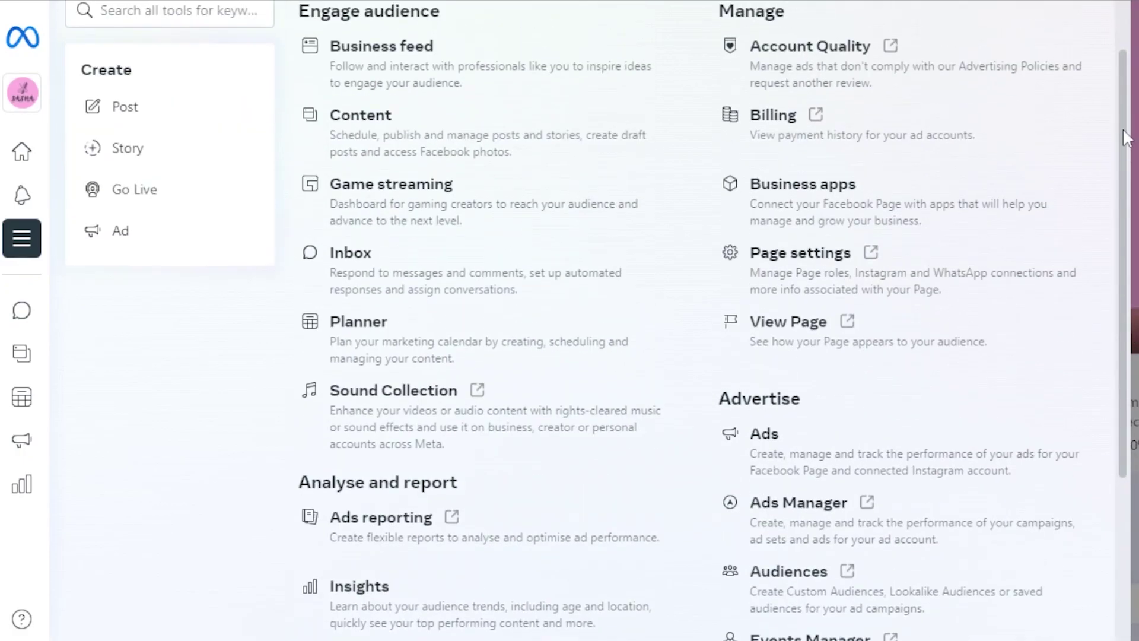
click(180, 95)
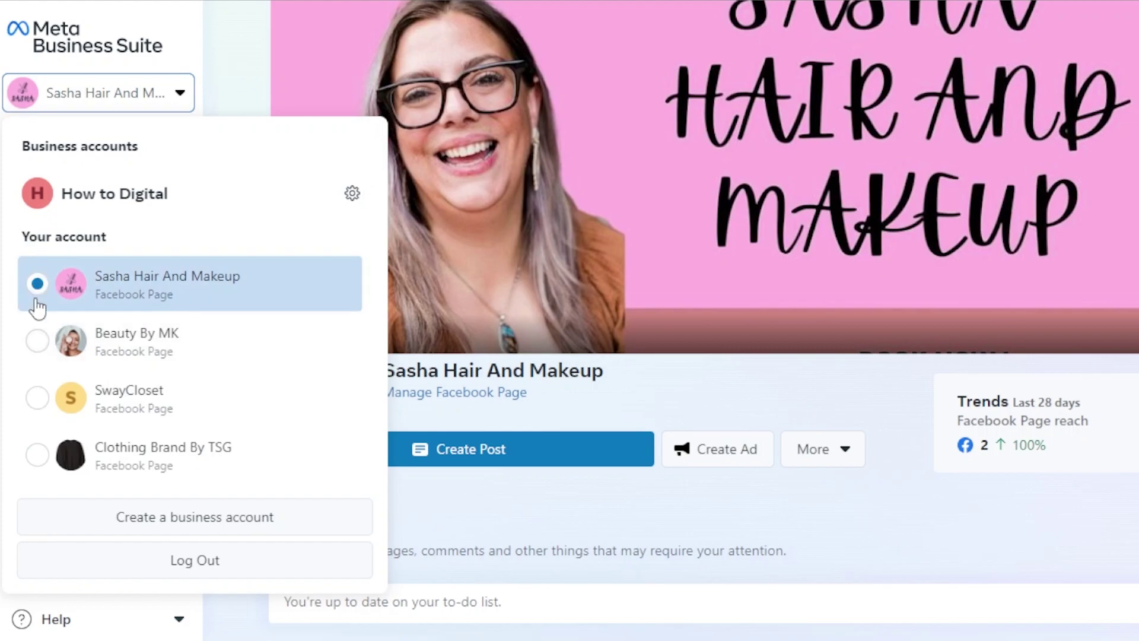
Step: Open the How to Digital business account settings via its gear icon in the account switcher
click(353, 196)
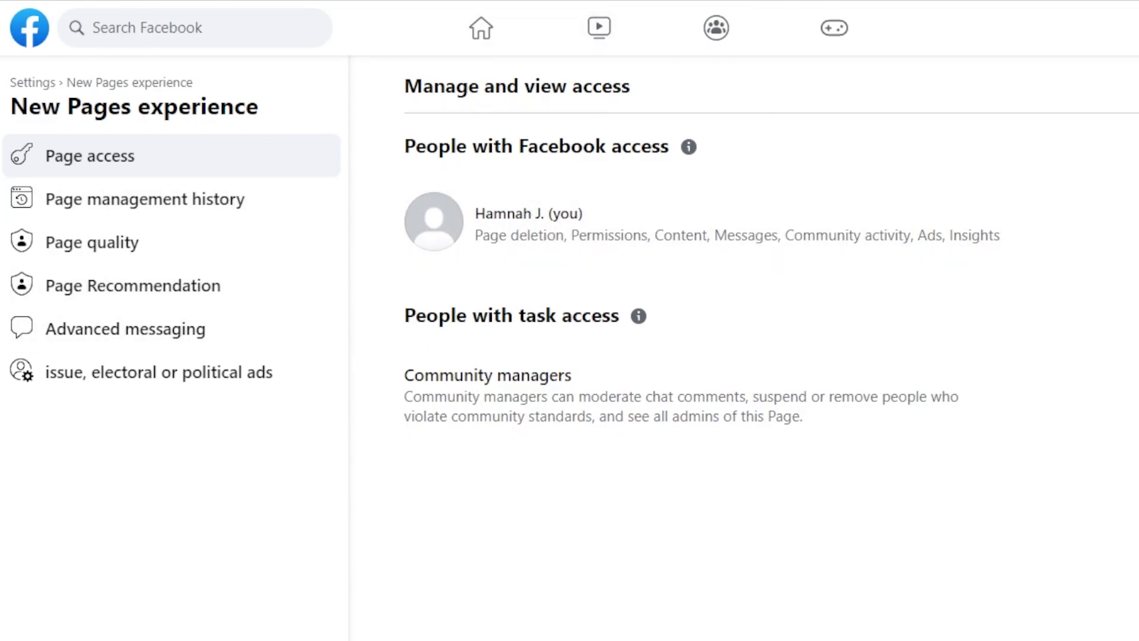
click(1059, 148)
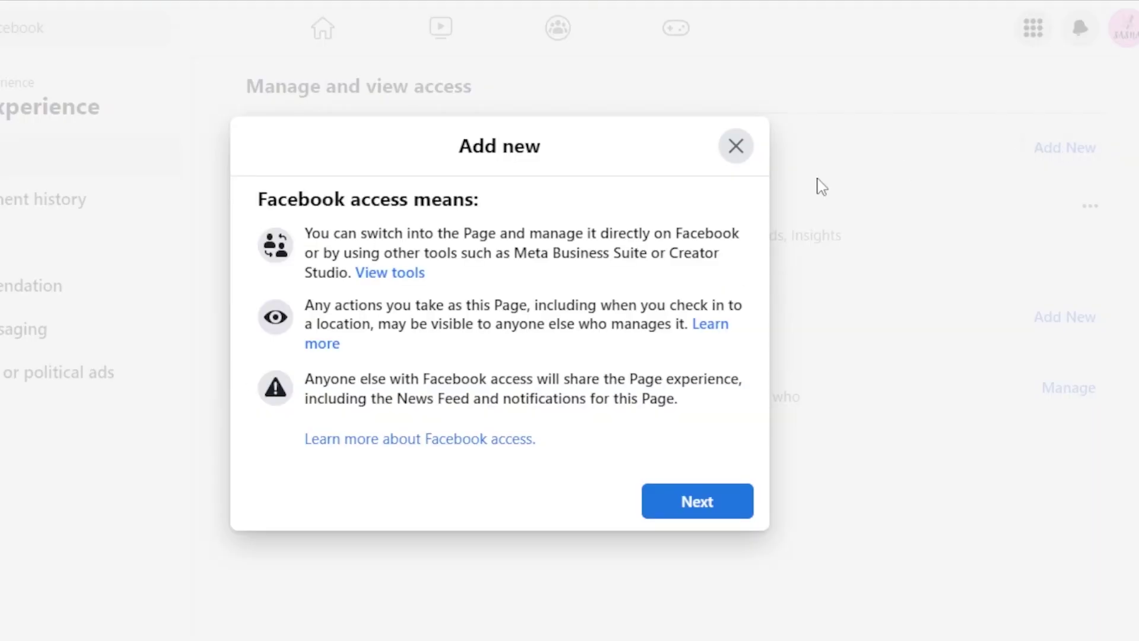
click(736, 146)
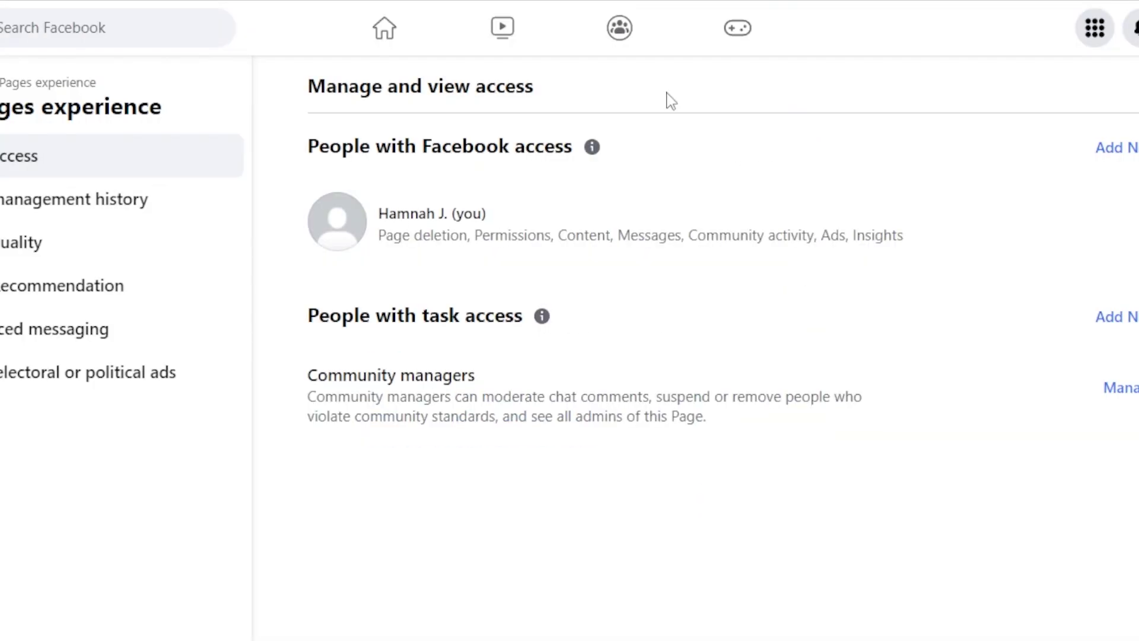